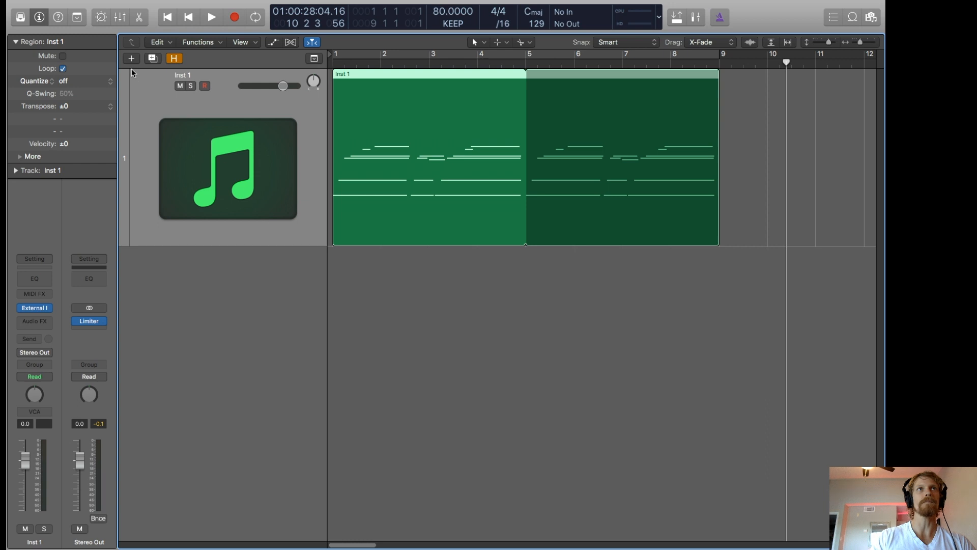
Create one new software instrument track using the ES2 (Synthesizer 2) plug-in with output 1 + 2.
left_click(131, 58)
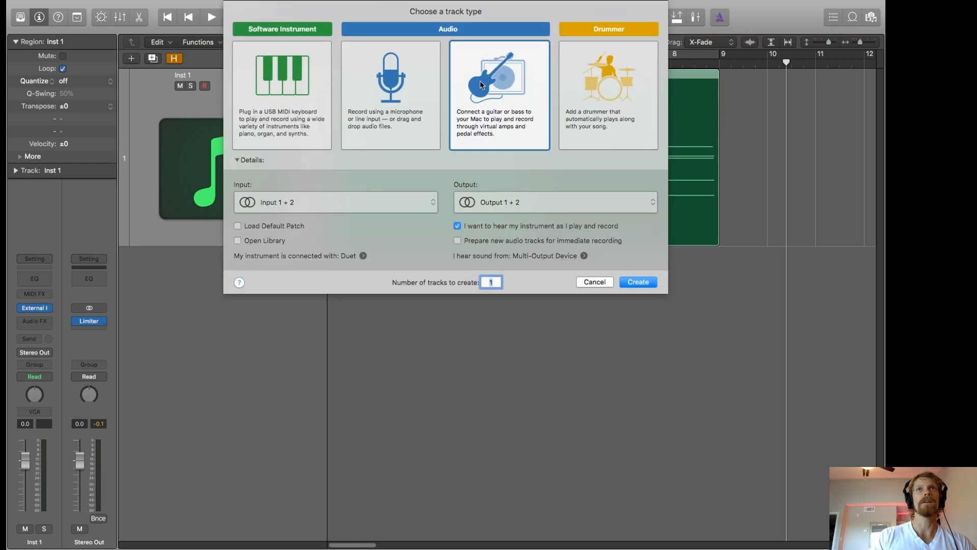
left_click(271, 82)
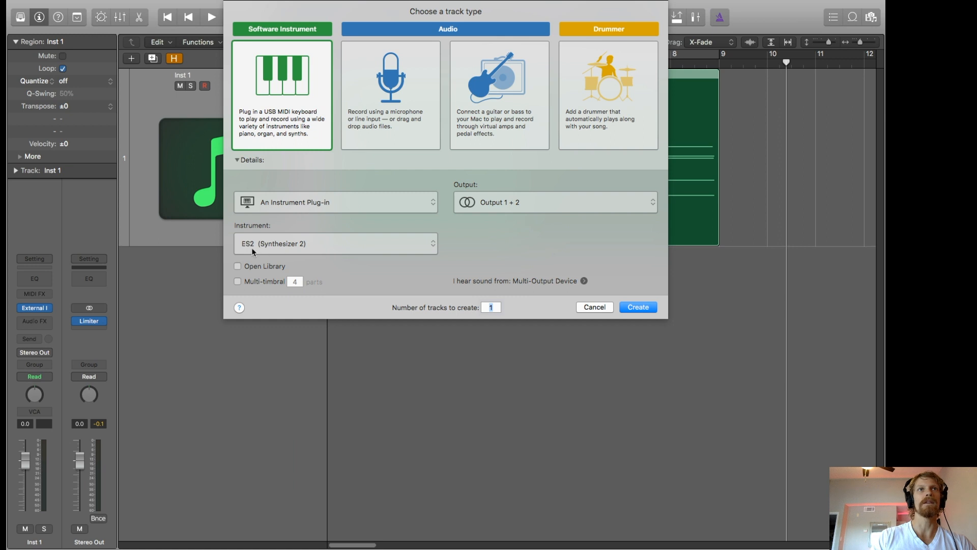
left_click(623, 308)
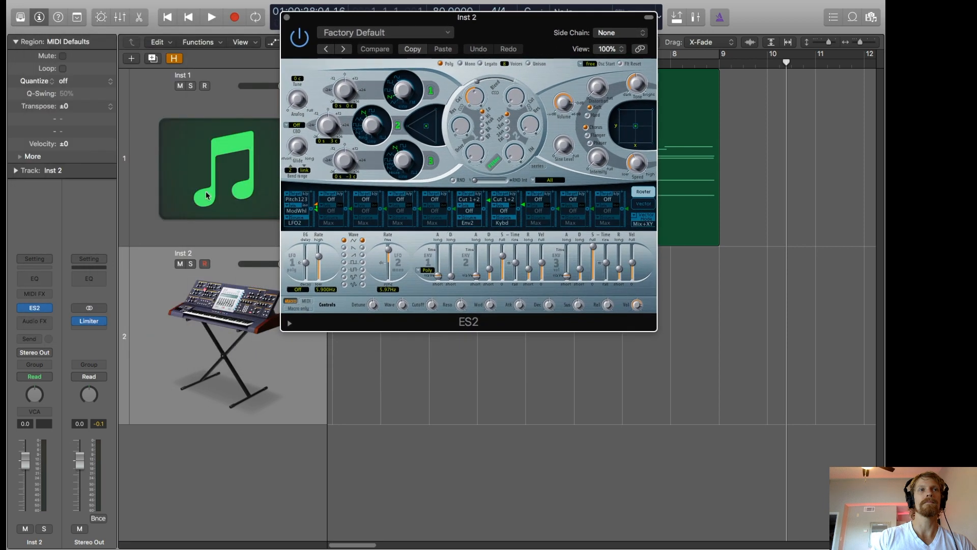
Enlarge the ES2 plug-in window to 150% and move it so the track area is accessible.
left_click_drag(387, 18, 360, 47)
left_click_drag(630, 359, 814, 532)
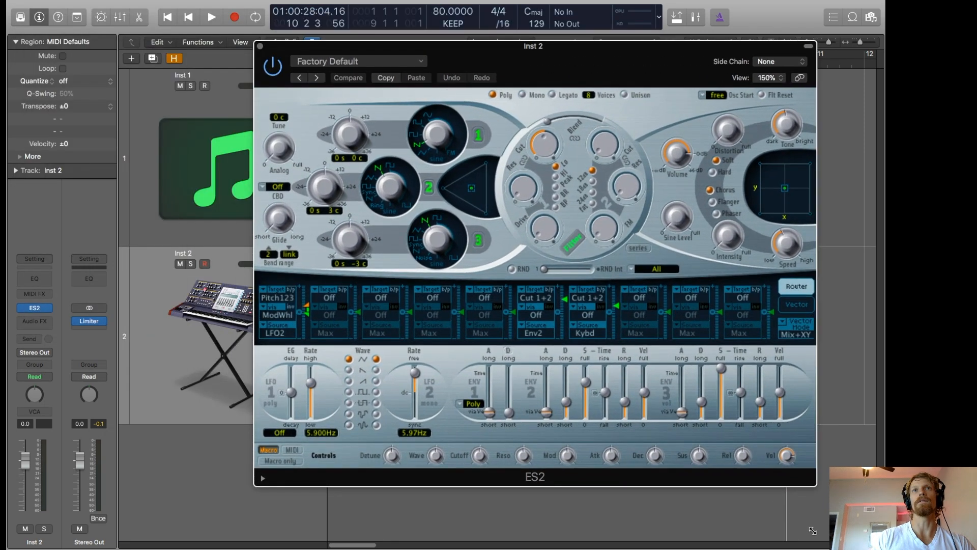
left_click_drag(558, 47, 701, 39)
Move the looped chord region from the Inst 1 track to Inst 2 and play it through the ES2.
left_click_drag(335, 160, 350, 279)
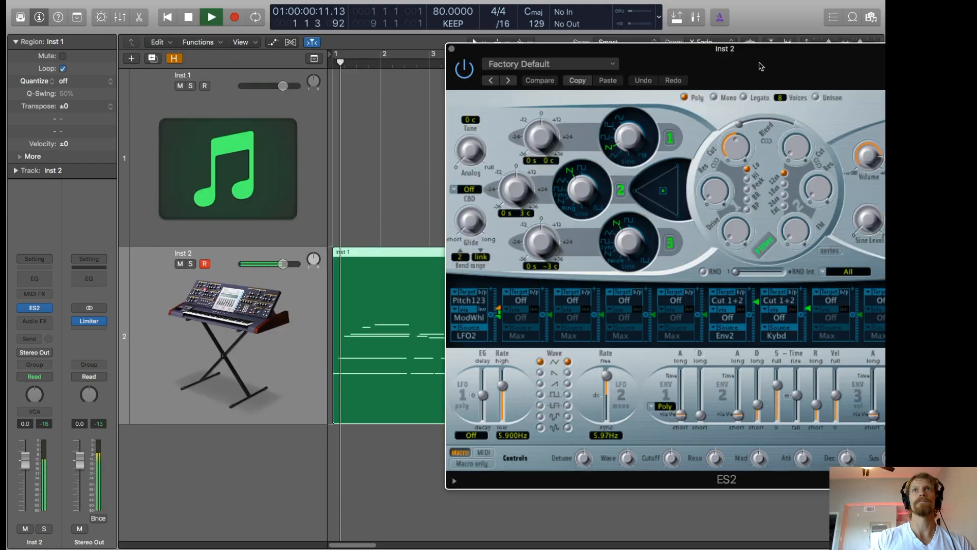
left_click_drag(785, 46, 545, 51)
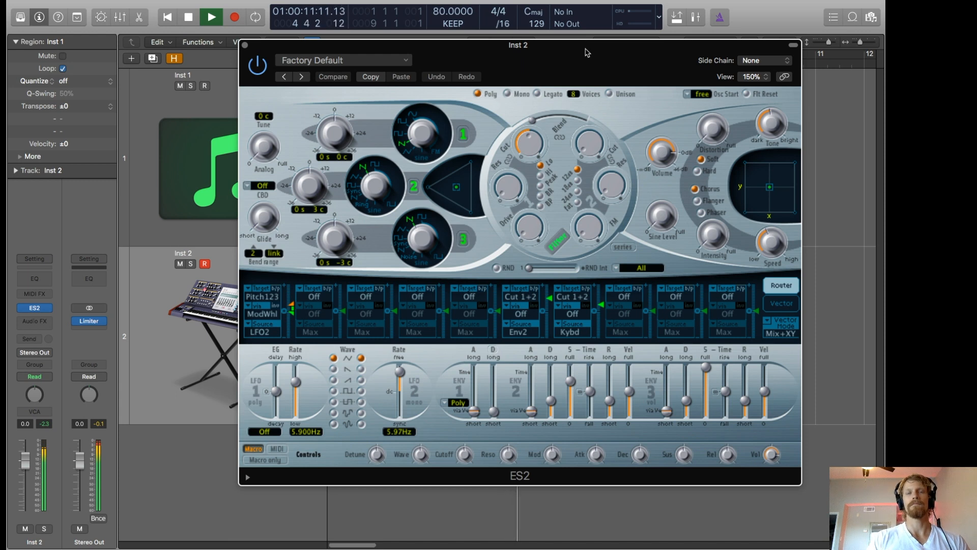
key("space")
left_click_drag(586, 54, 528, 56)
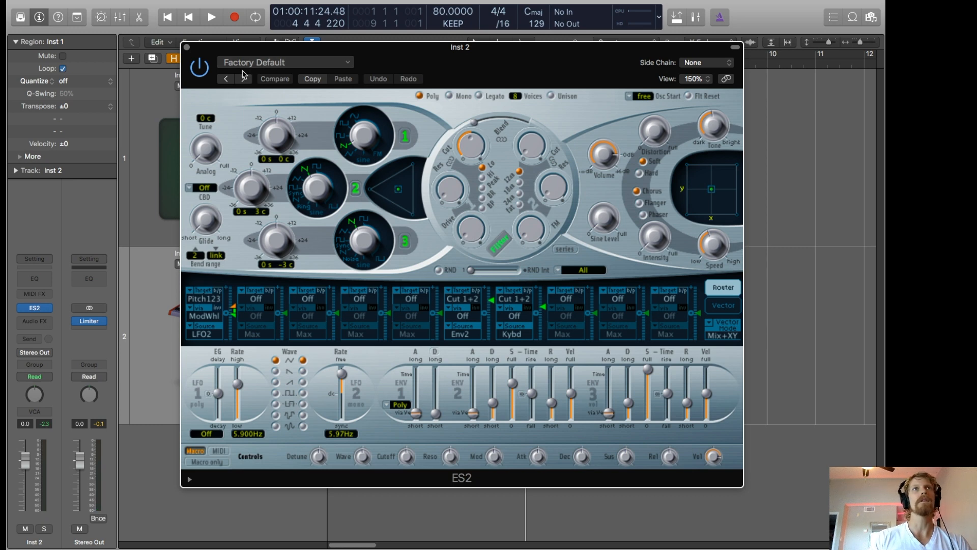
left_click_drag(246, 70, 224, 61)
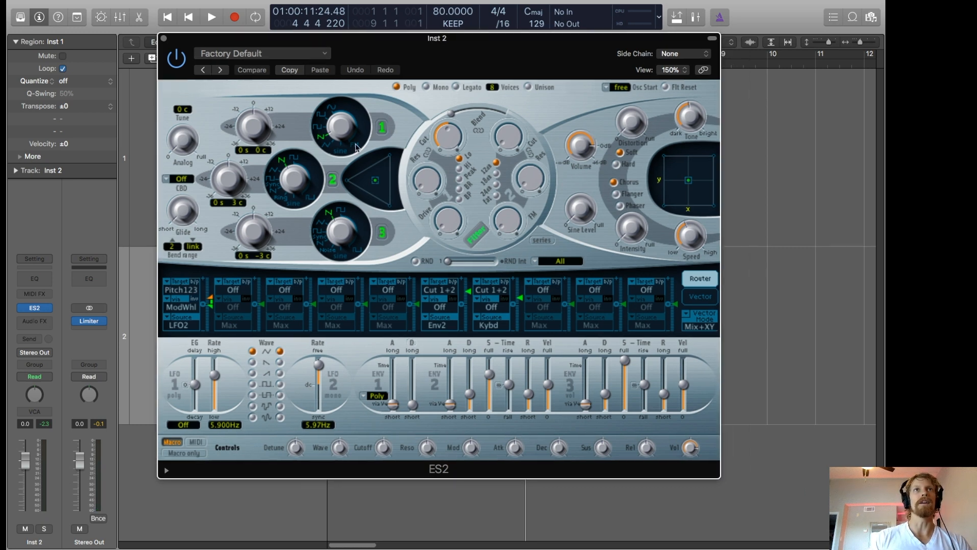
Switch off oscillator 3 in the ES2 and shift the triangle mix to a blend of oscillators 1 and 2.
left_click(382, 233)
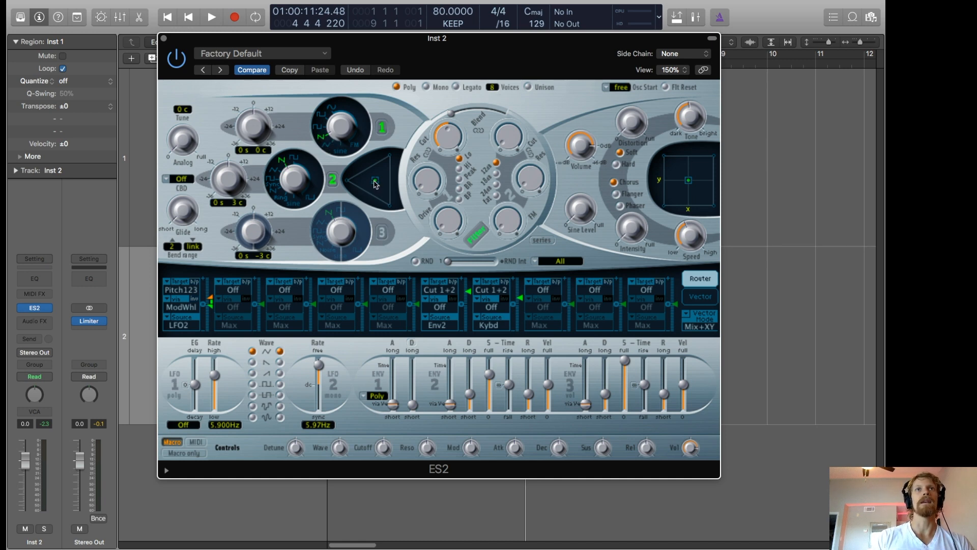
left_click_drag(376, 185, 370, 170)
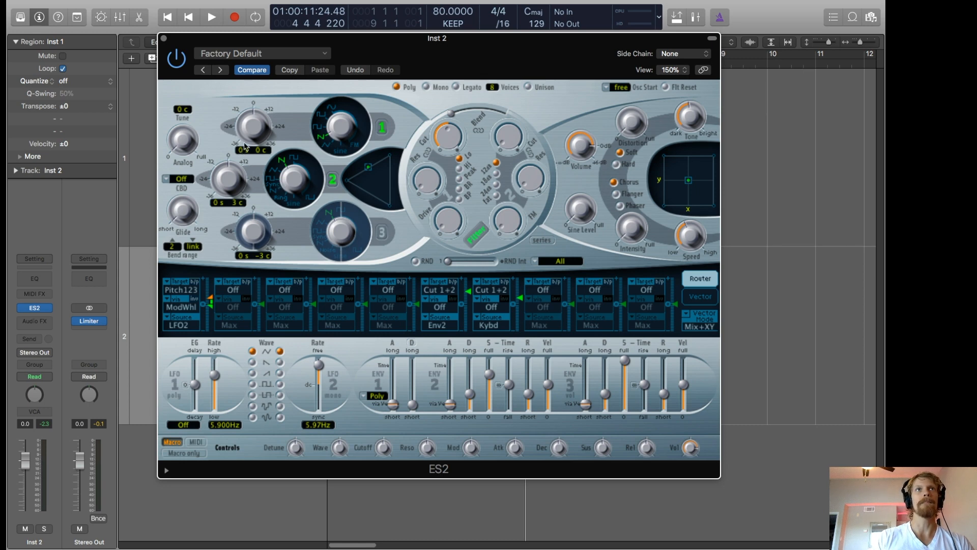
Tune oscillators 1 and 2 to -12 semitones and raise the Analog amount slightly.
left_click_drag(242, 152, 244, 192)
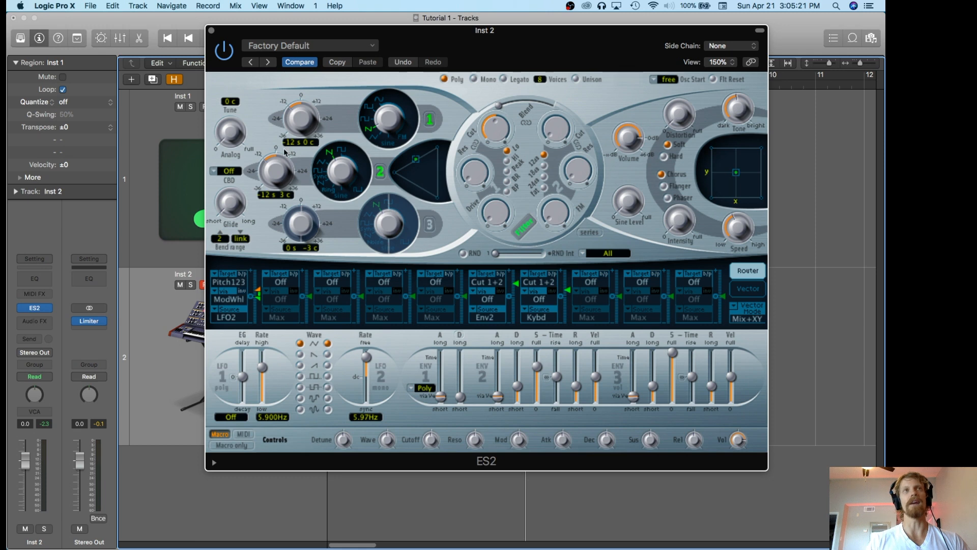
left_click(233, 136)
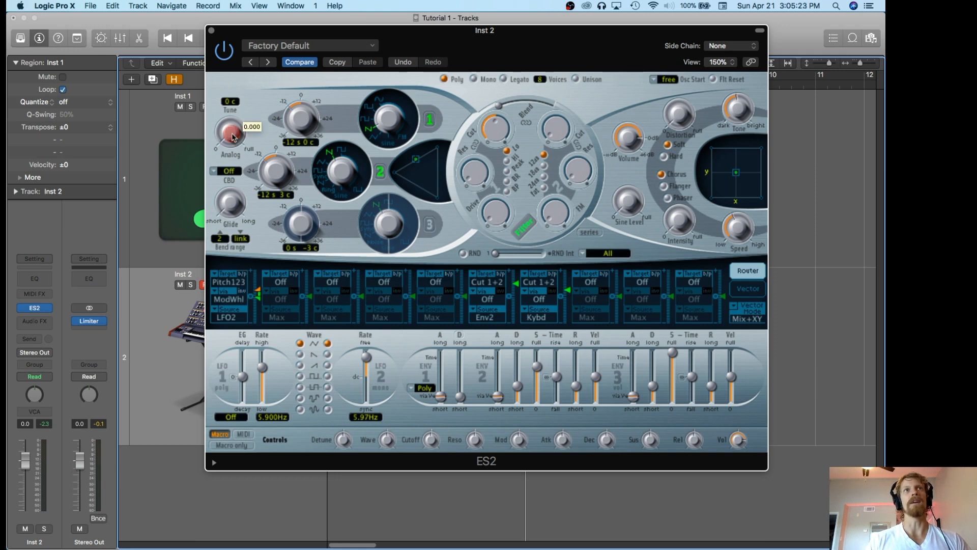
left_click_drag(233, 136, 235, 77)
left_click_drag(233, 137, 233, 135)
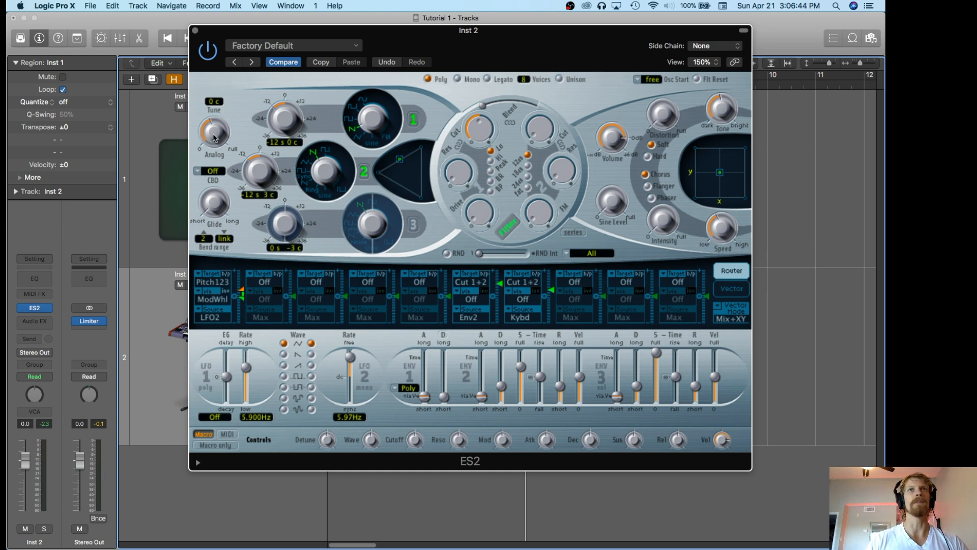
Play the chord region from the beginning to audition the detuned oscillator sound.
left_click_drag(520, 38, 505, 38)
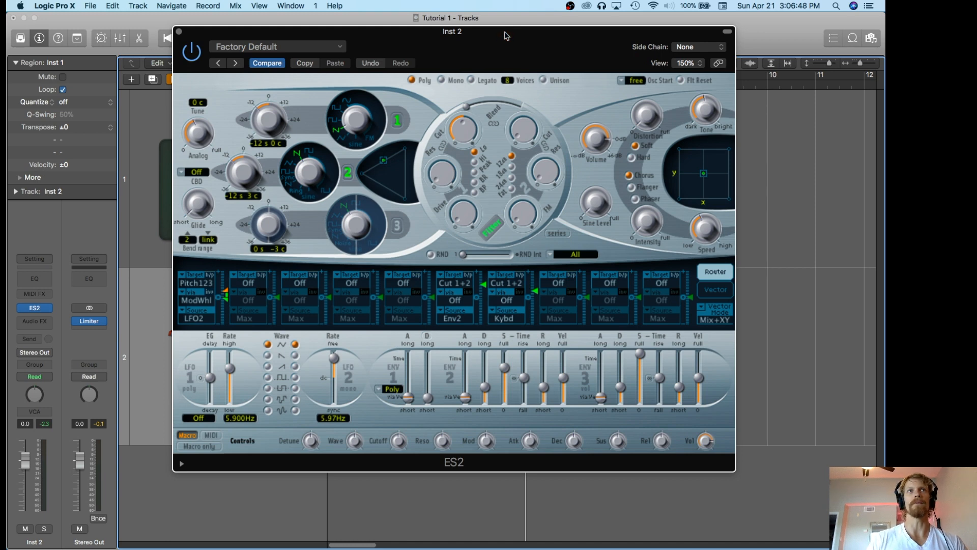
key("Return")
key("space")
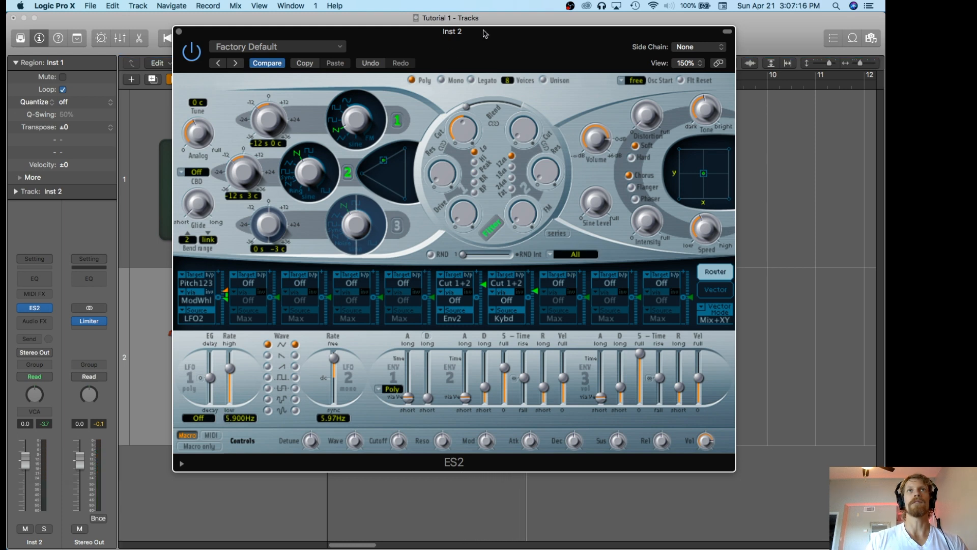
Lower the cutoff of filter 1 in the ES2 for a darker sound.
left_click_drag(484, 34, 472, 38)
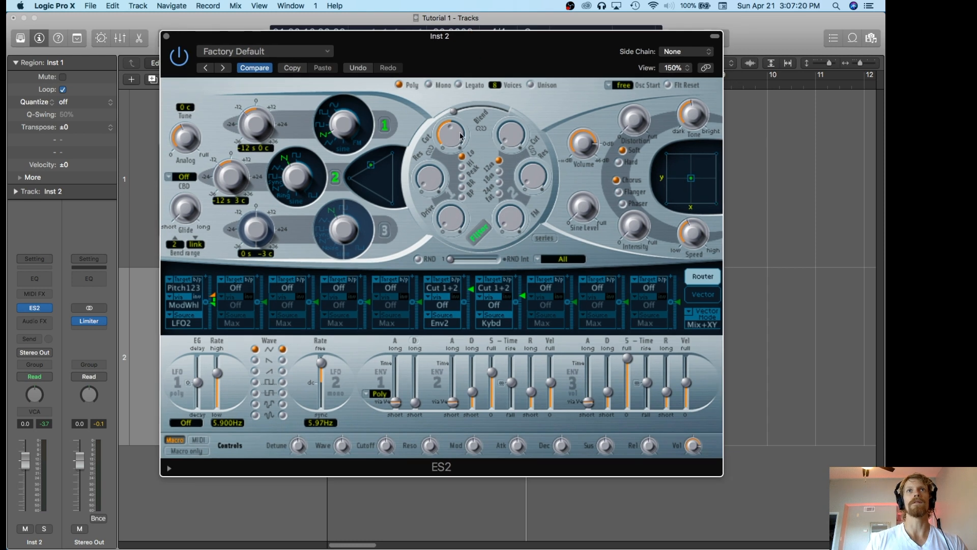
mouse_move(453, 134)
left_mouse_down()
mouse_move(452, 164)
mouse_move(451, 136)
left_mouse_up()
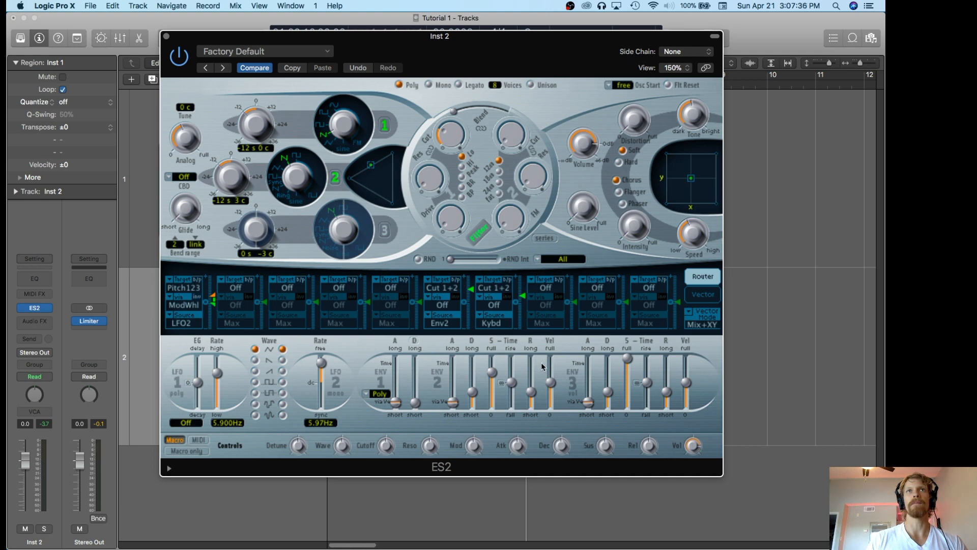
left_click_drag(449, 134, 451, 138)
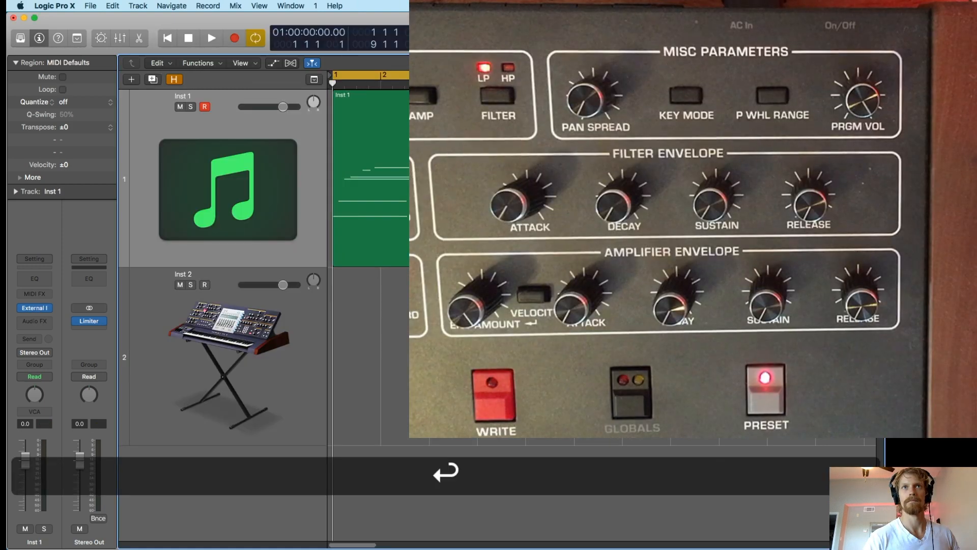
Audition the chord region on the Inst 1 track through the external instrument to compare its envelope settings.
key("space")
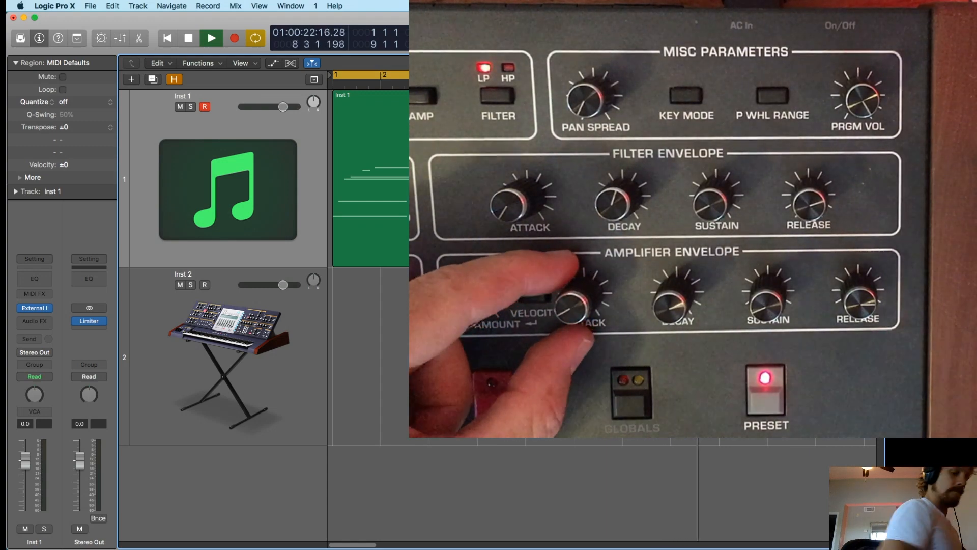
key("space")
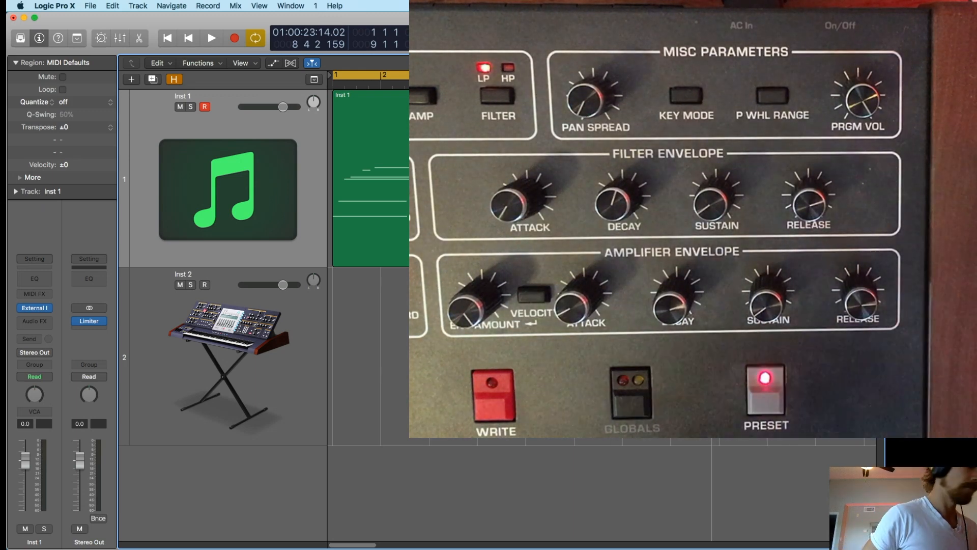
key("space")
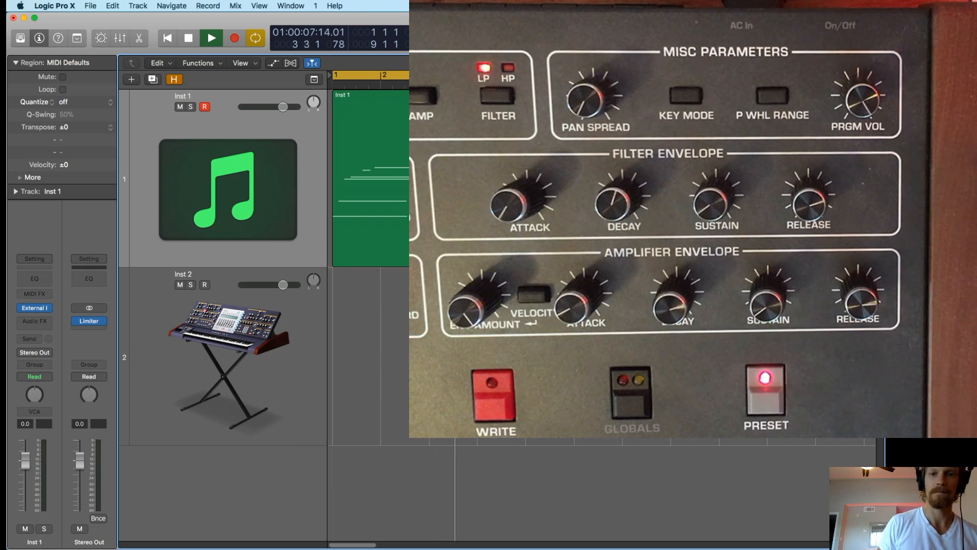
key("space")
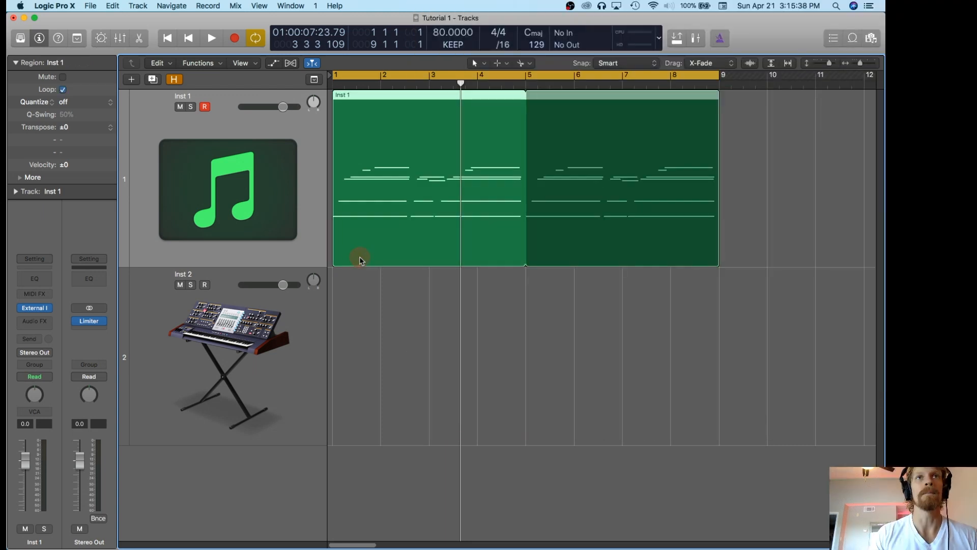
Move the chord region back to the Inst 2 track, select that track and reopen its ES2 window.
left_click_drag(359, 256, 355, 304)
left_click(298, 355)
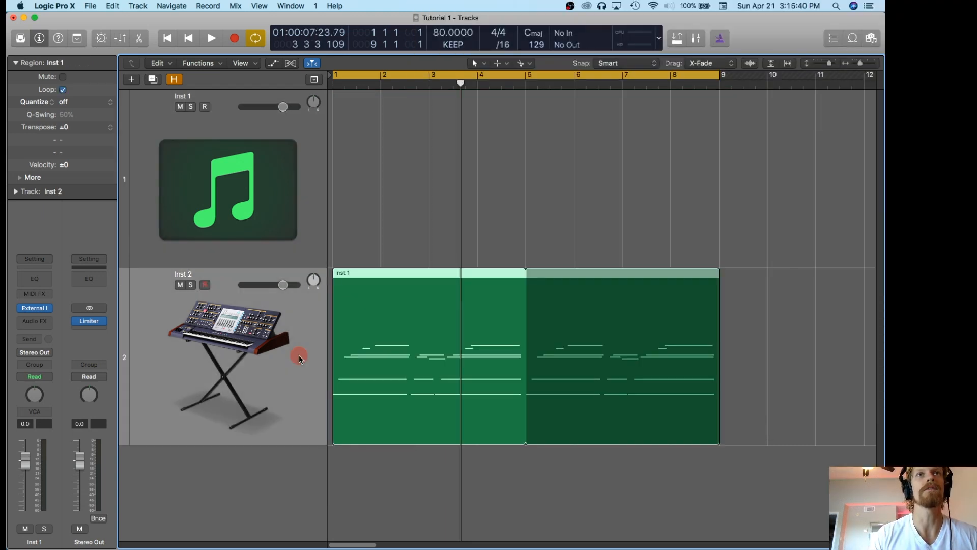
mouse_move(37, 309)
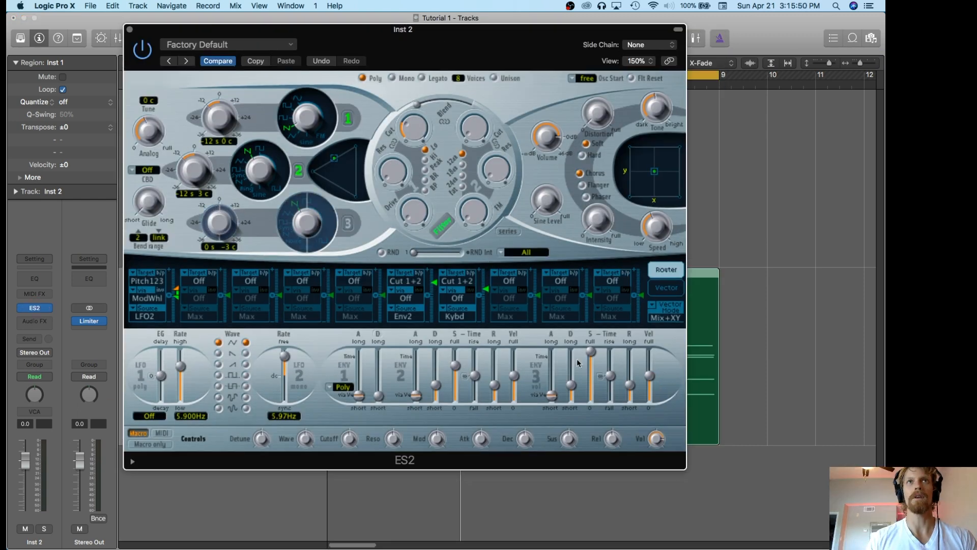
While the region plays, drop the sustain of envelopes 2 and 3 to zero and lengthen their decay and release.
key("space")
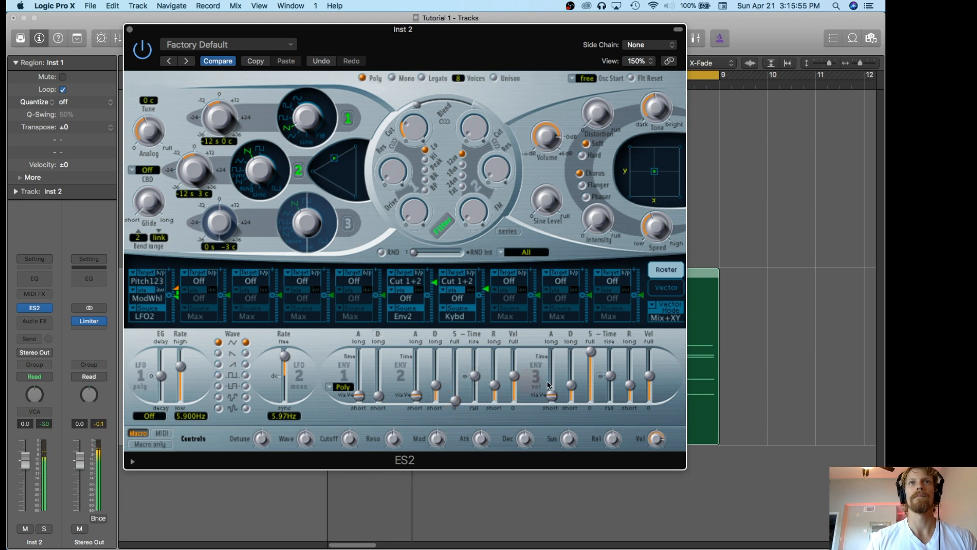
left_click_drag(587, 396, 571, 371)
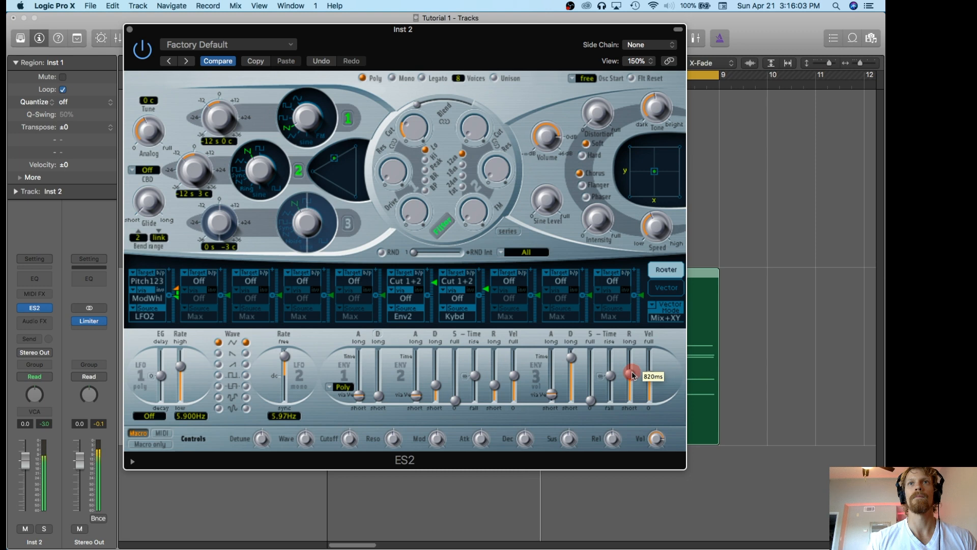
left_click_drag(490, 385, 493, 378)
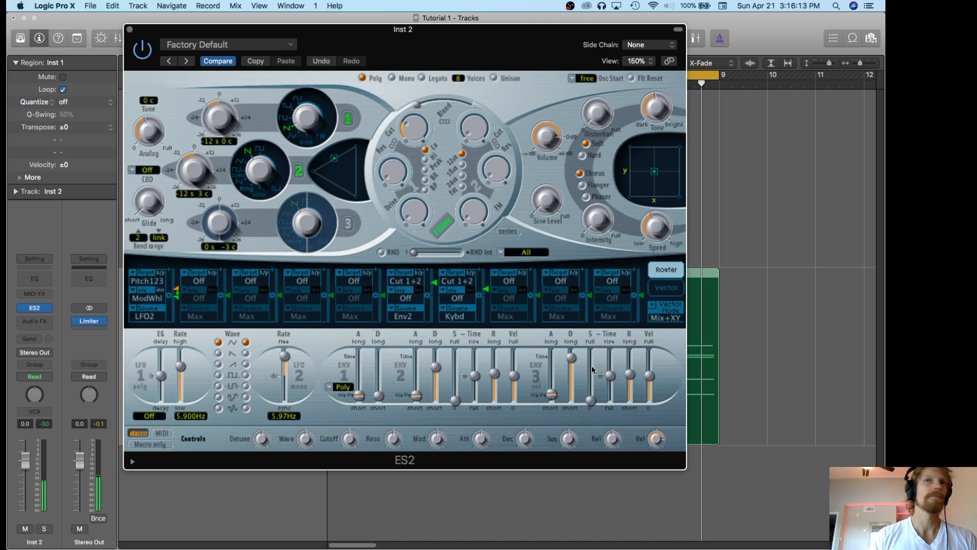
Fine-tune the decay and release times of envelopes 2 and 3, then stop playback.
left_click_drag(571, 357, 573, 362)
left_click_drag(629, 375, 630, 370)
left_click_drag(485, 377, 435, 366)
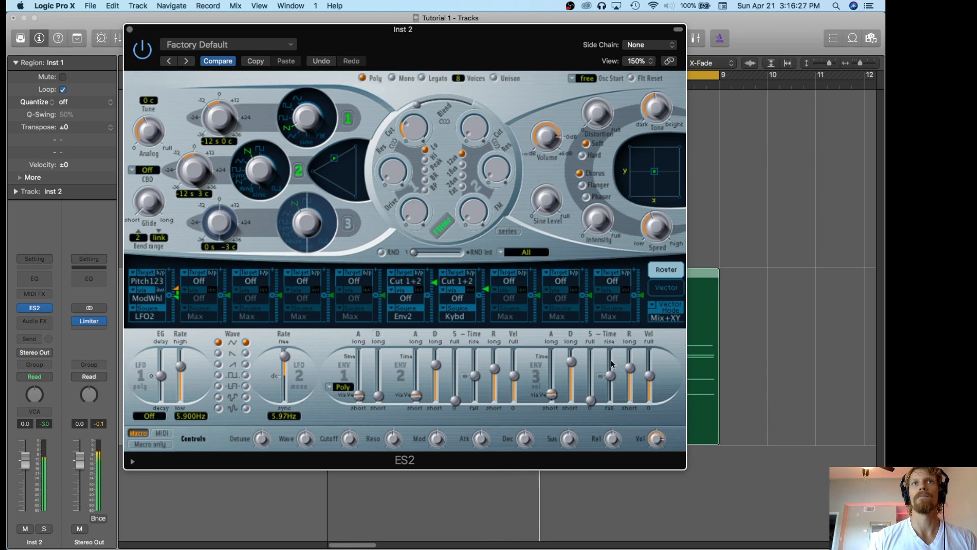
key("space")
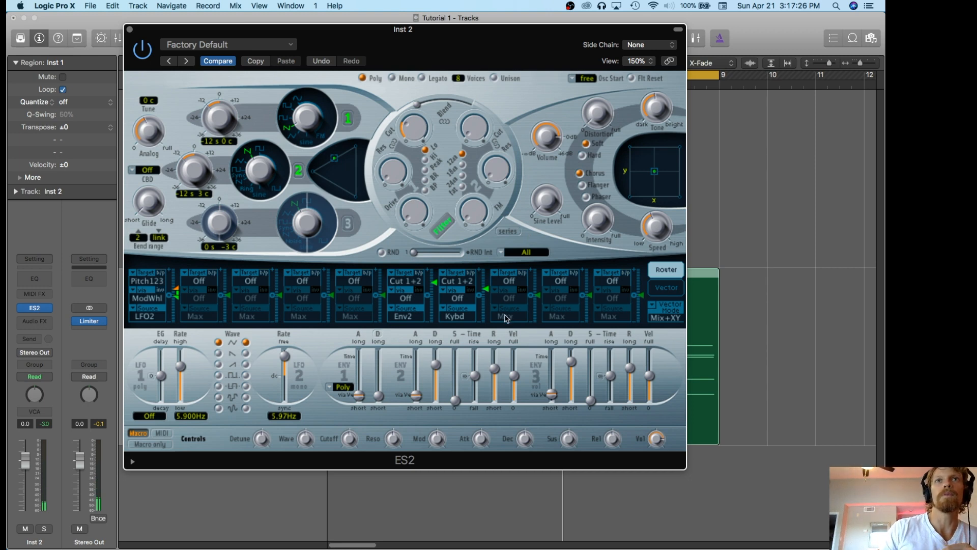
left_click(465, 321)
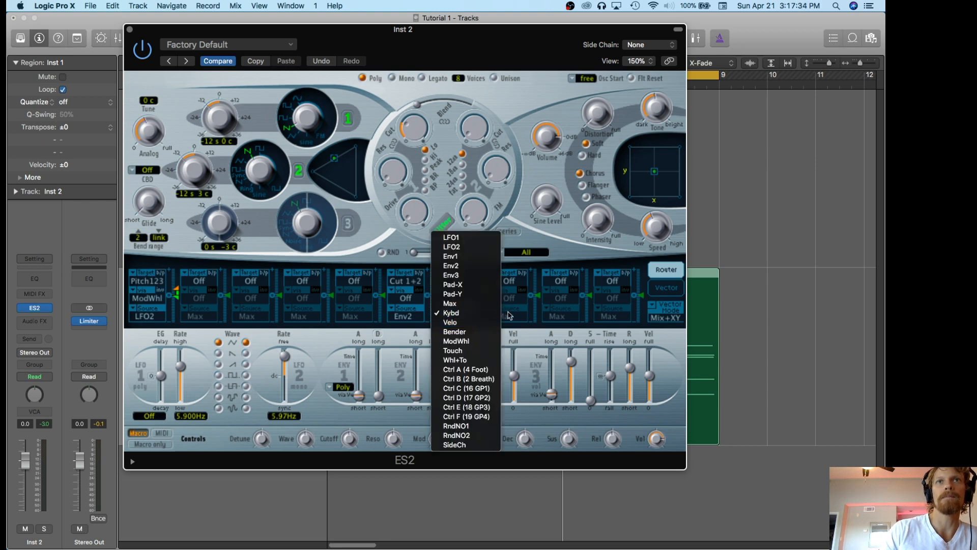
left_click(507, 327)
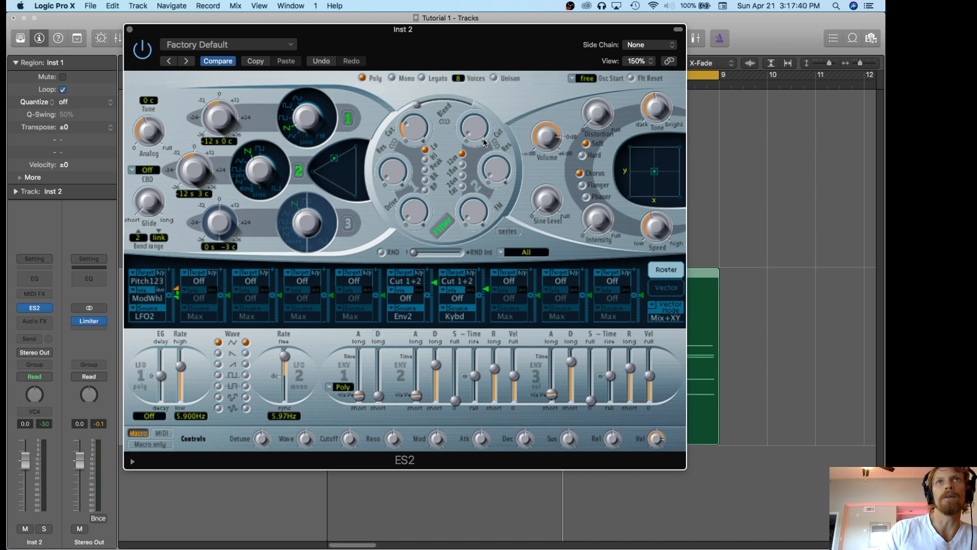
left_click(405, 108)
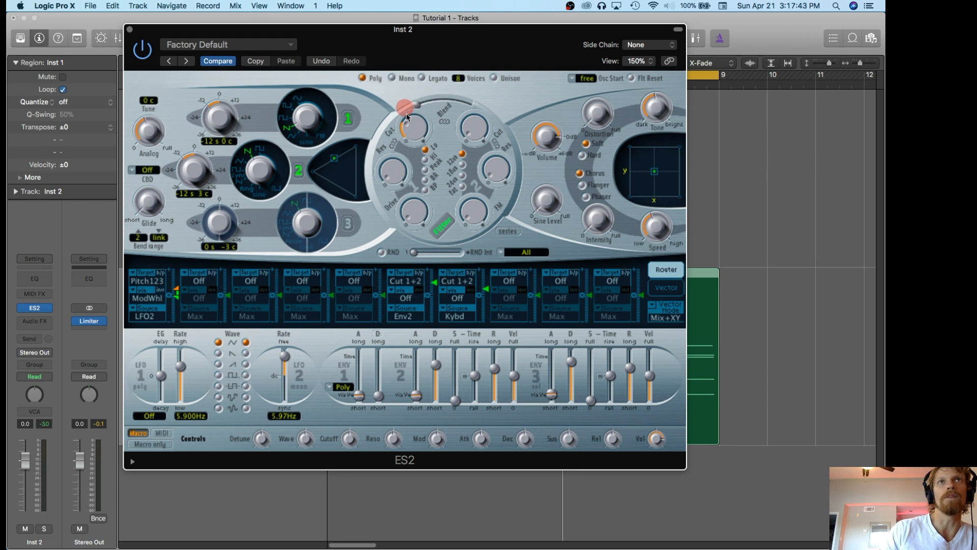
Raise the keyboard modulation amount on the Cut 1+2 router slot and audition it with the chord region.
left_click(487, 291)
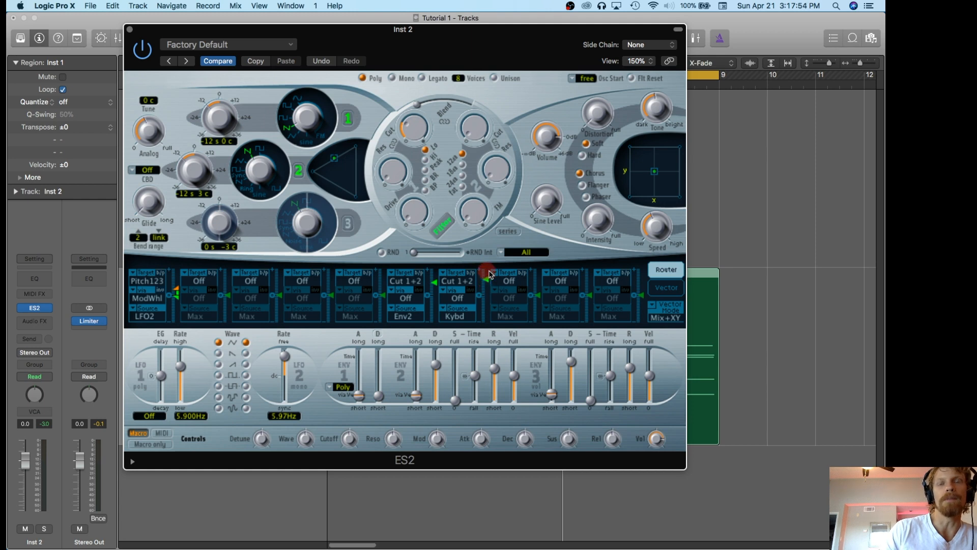
key("space")
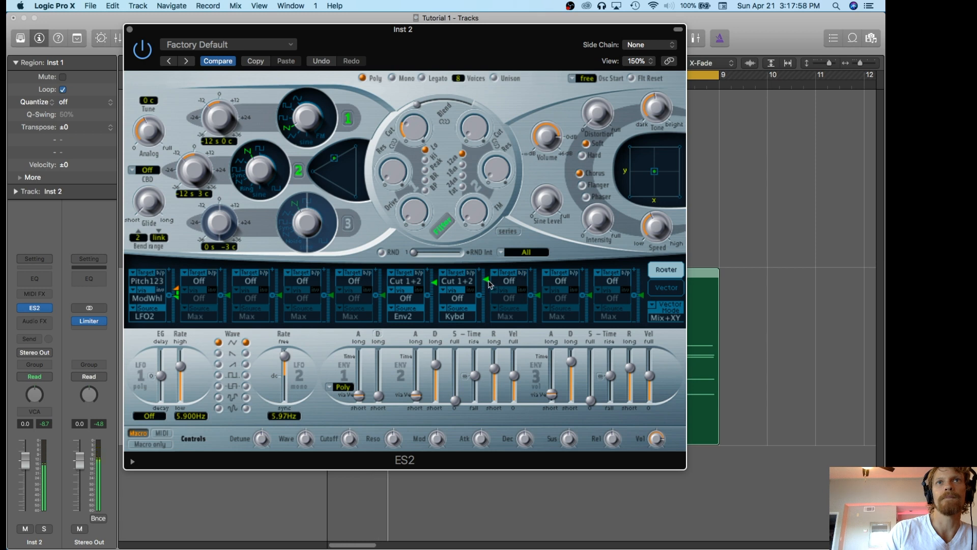
key("space")
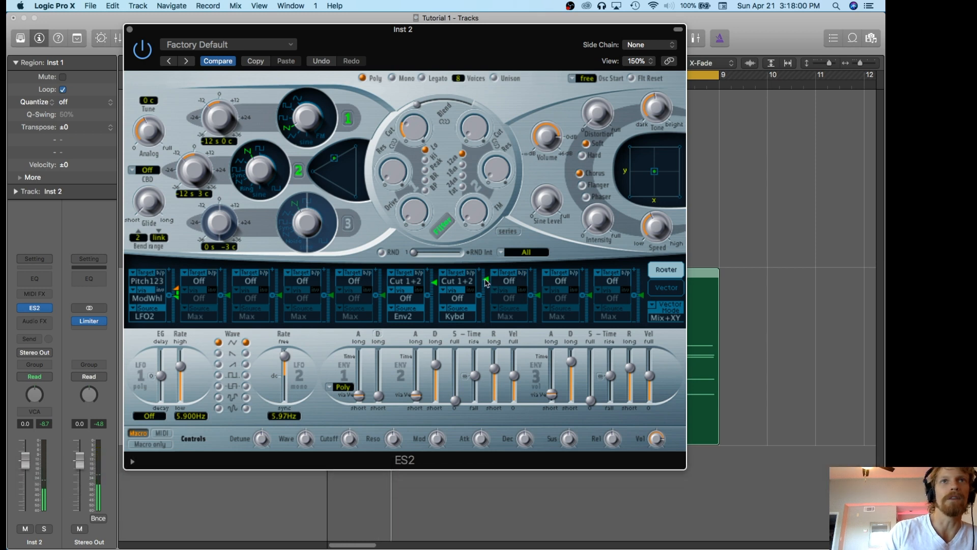
Lower the keyboard modulation amount on the second Cut 1+2 router slot and play the chord region.
left_click_drag(487, 284, 488, 291)
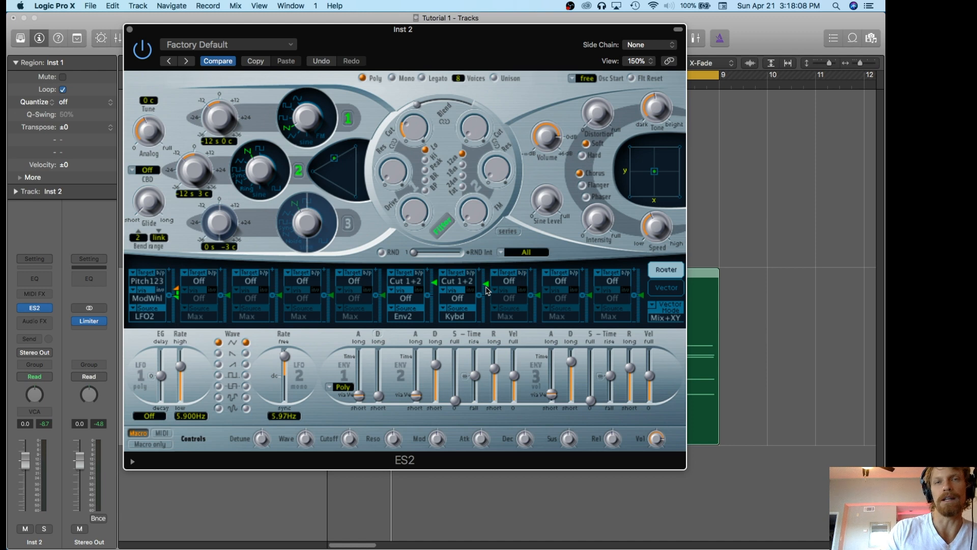
left_click_drag(487, 289, 488, 293)
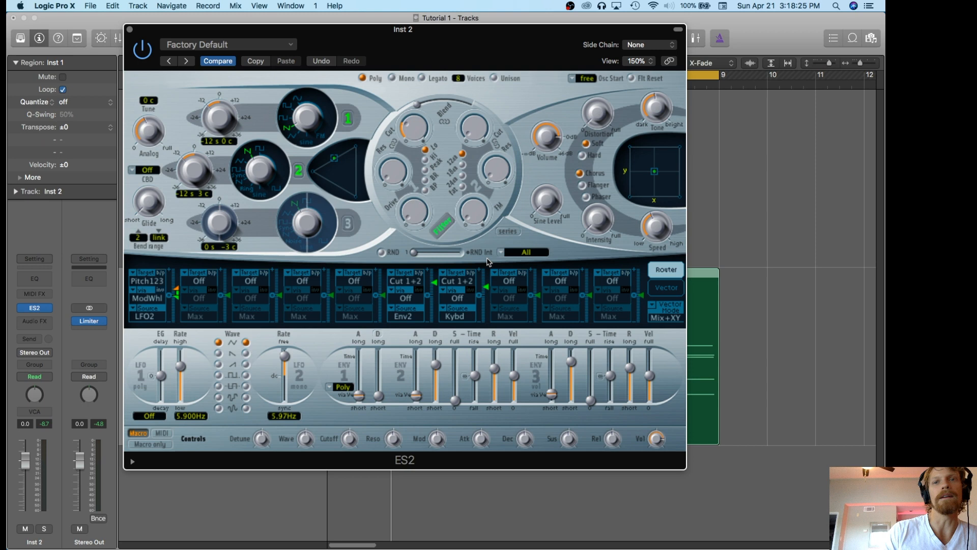
key("space")
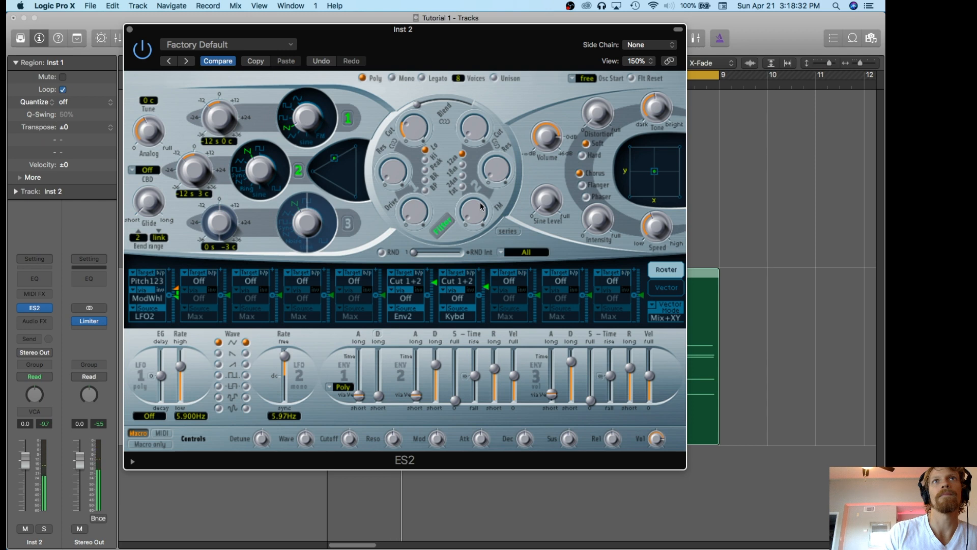
Set filter 2's slope to 24 dB and lower filter 1's cutoff while auditioning the chords.
left_click(463, 177)
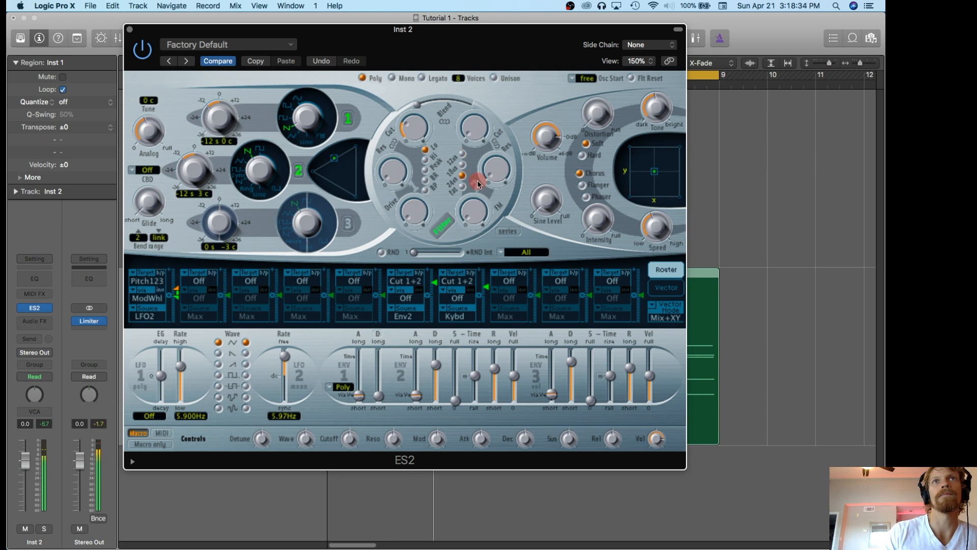
left_click(409, 117)
left_click_drag(409, 116, 410, 131)
key("space")
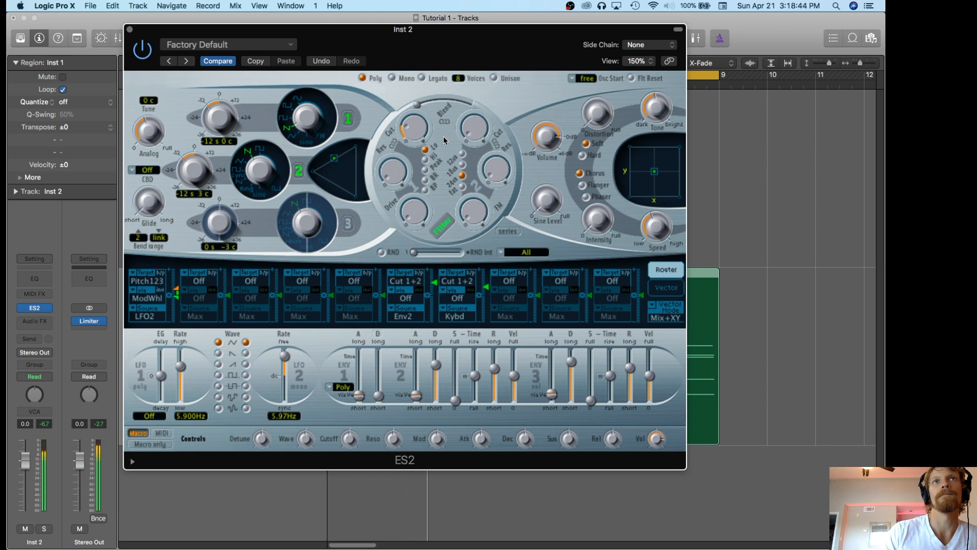
Turn on the filter's Fat option and fine-tune filter 1's cutoff and the keyboard modulation amount.
left_click(463, 187)
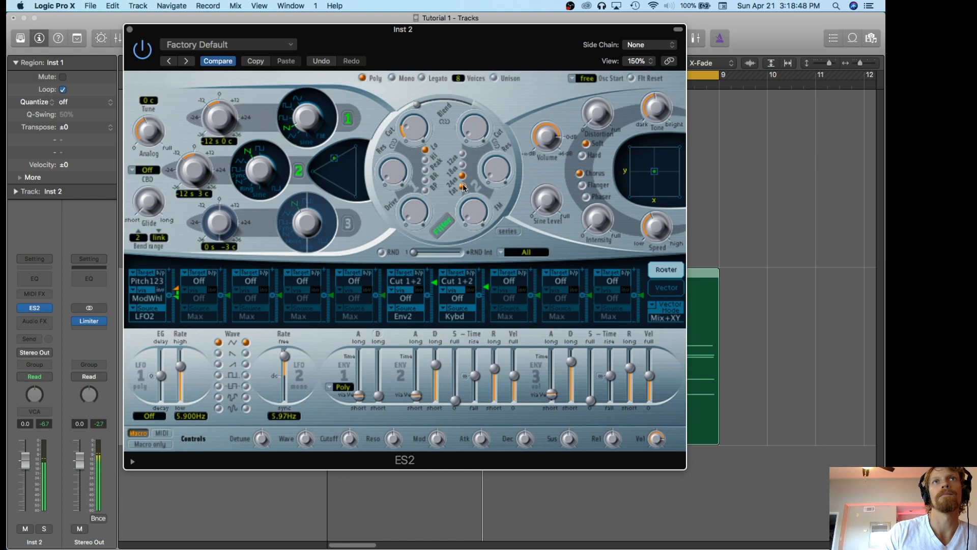
left_click(417, 133)
mouse_move(417, 133)
left_mouse_down()
mouse_move(417, 125)
mouse_move(418, 135)
left_mouse_up()
left_click_drag(487, 286, 492, 281)
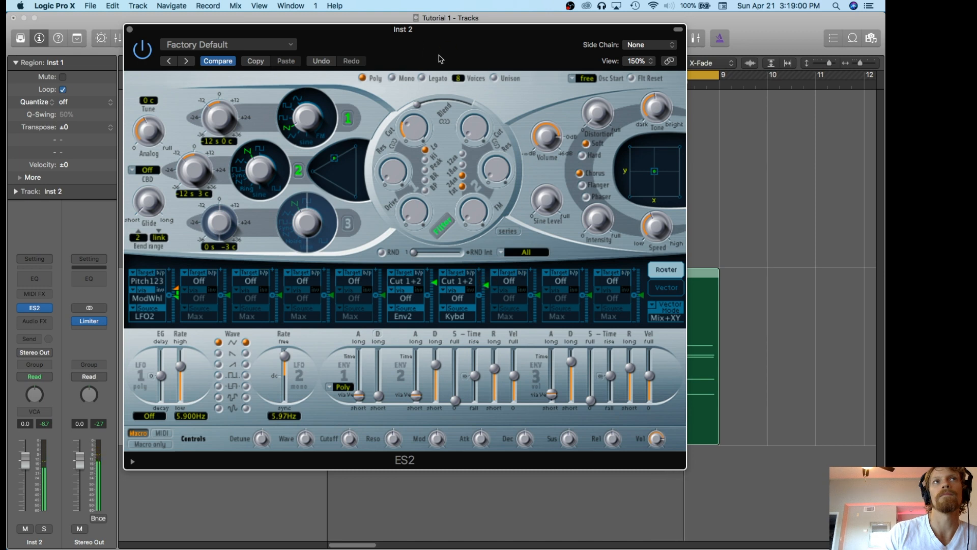
Raise filter 1's resonance and audition the result with the chord region.
key("space")
left_click_drag(393, 166, 393, 166)
key("space")
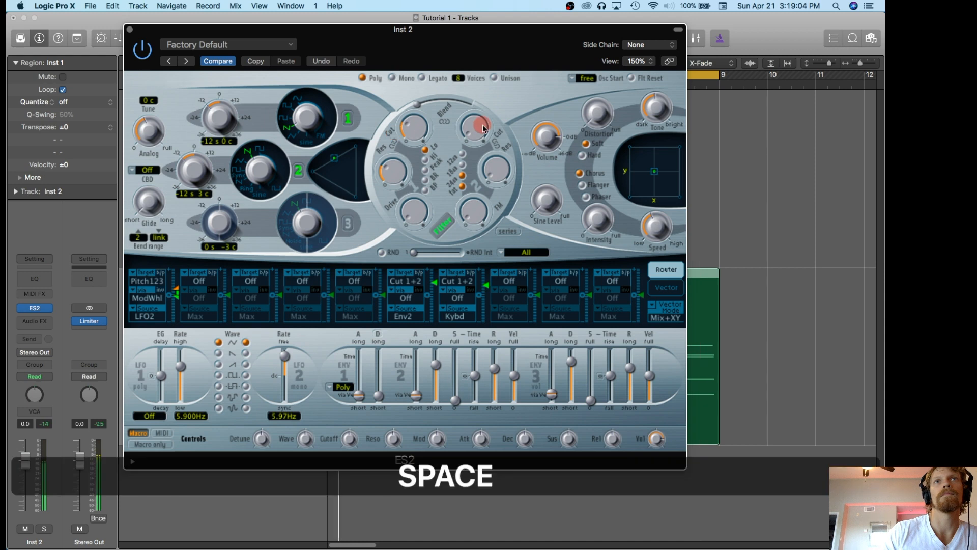
left_click(400, 171)
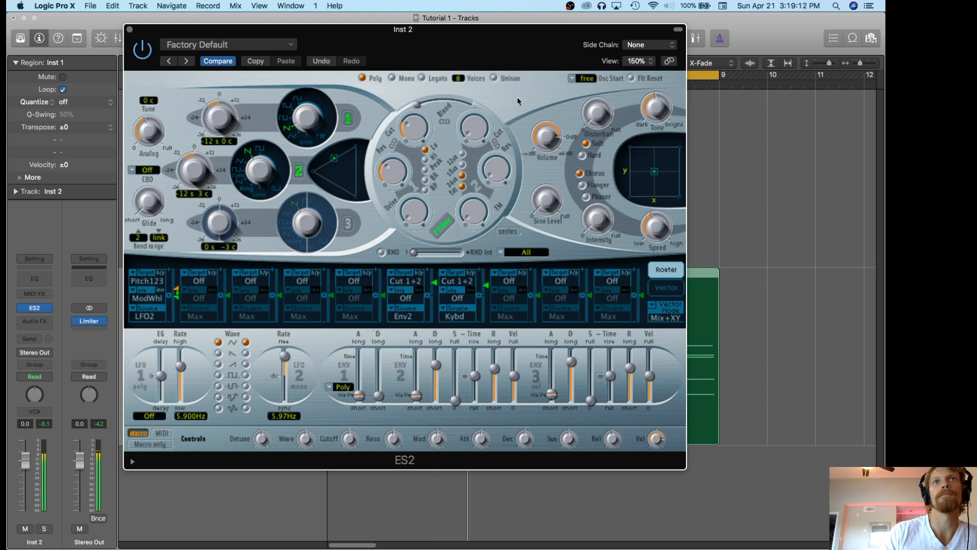
key("space")
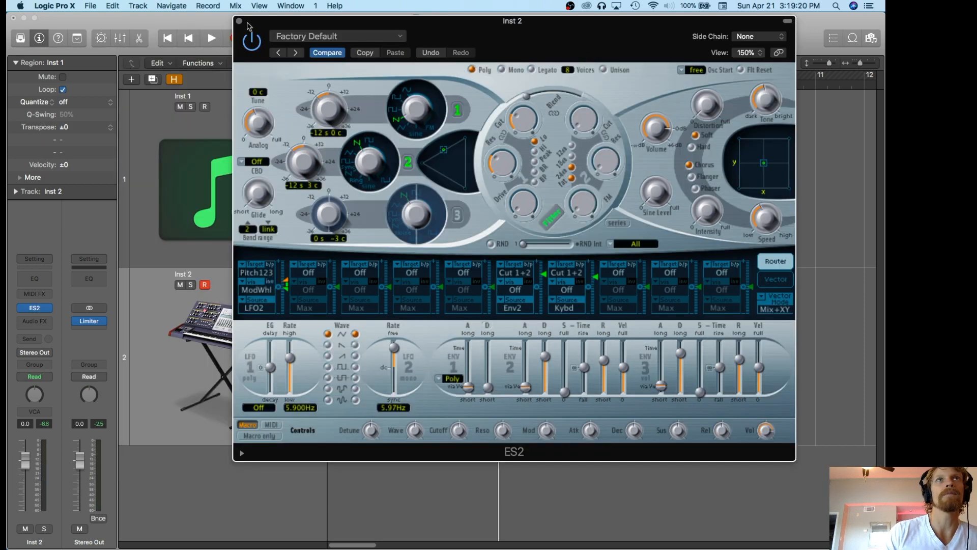
Move the ES2 window aside and copy the chord region from the Inst 2 track up to the Inst 1 track.
left_click_drag(249, 26, 358, 24)
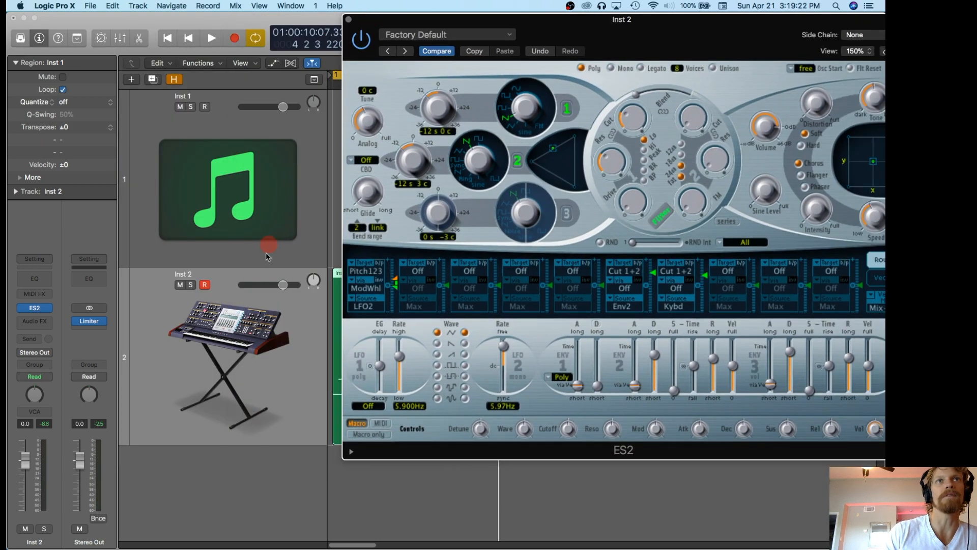
left_click_drag(363, 20, 453, 20)
left_click(370, 273, "alt")
left_click_drag(369, 274, 367, 165)
Mute the Inst 2 track and listen to the hardware chord sound on Inst 1 from the start.
left_click(182, 285)
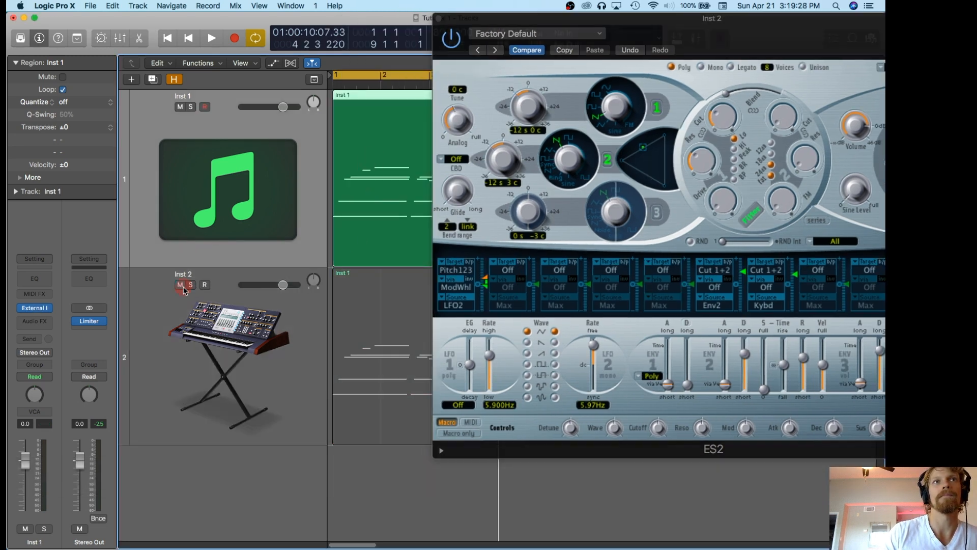
key("Return")
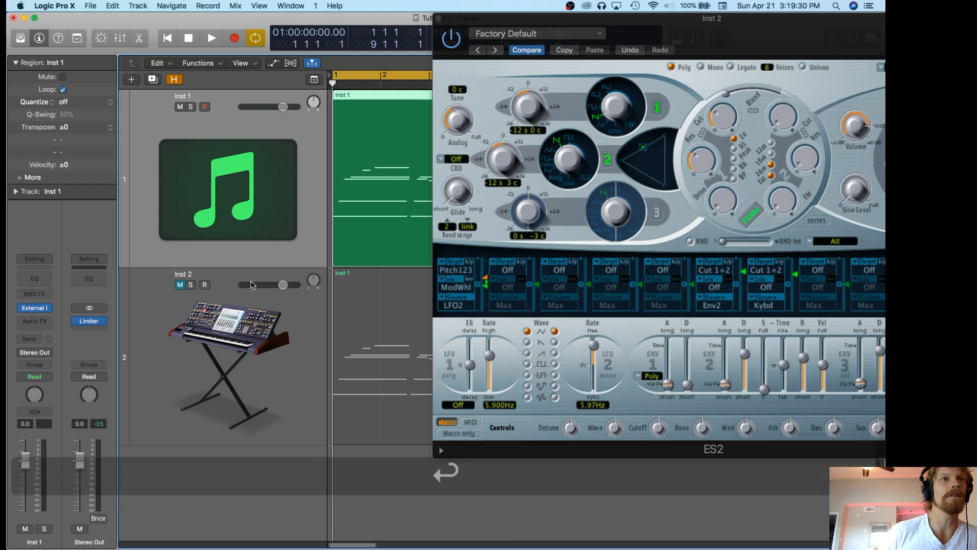
key("space")
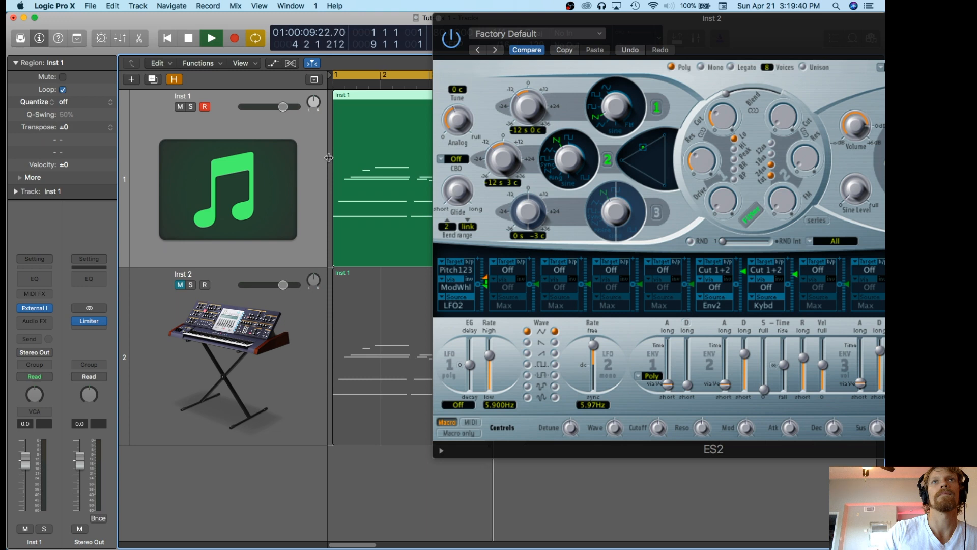
key("space")
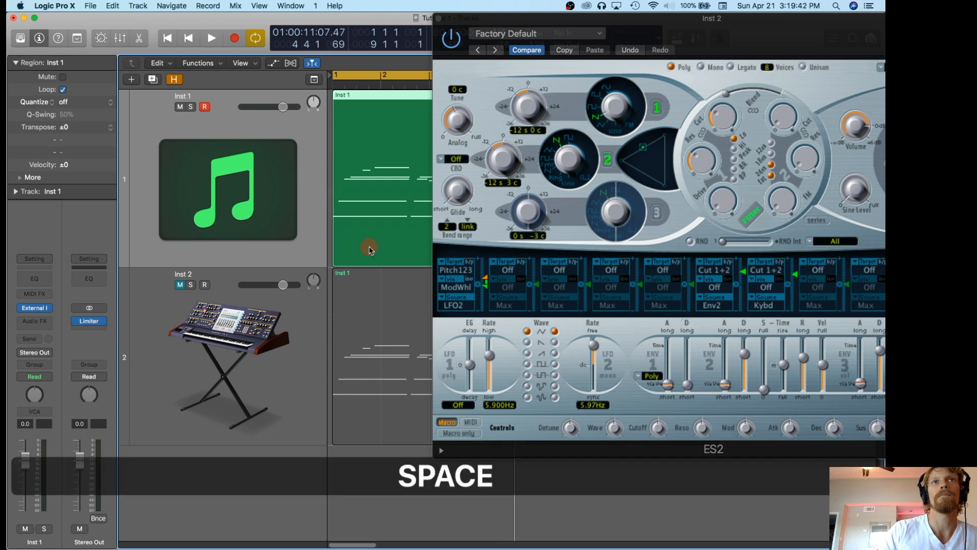
Mute the Inst 1 region, unmute the Inst 2 track and its region, and play the ES2 chords from the start.
key("m")
left_click(364, 314)
key("space")
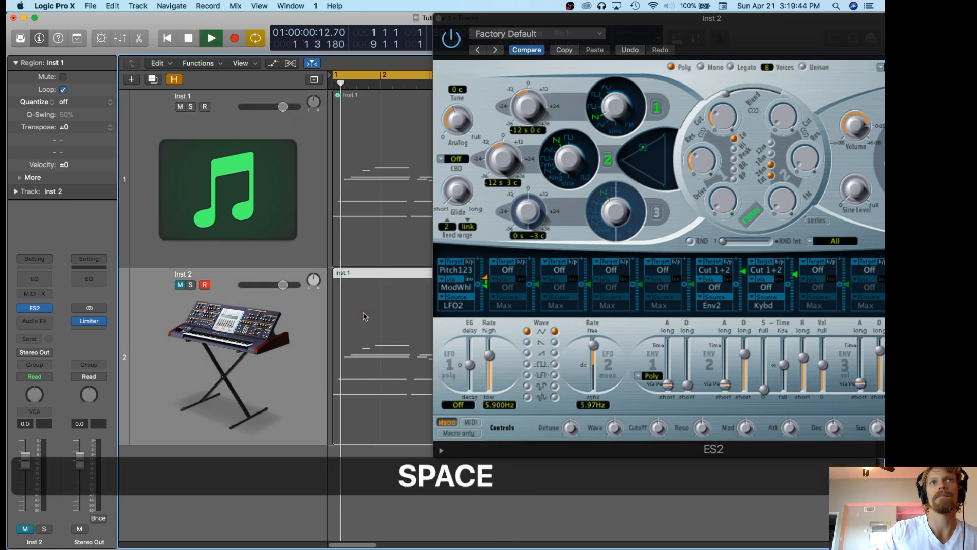
left_click(180, 284)
key("Return")
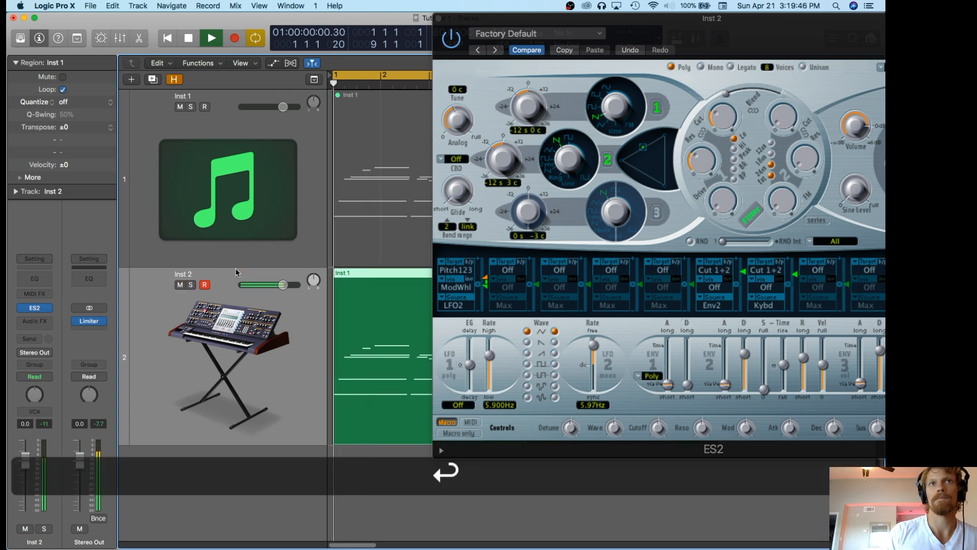
Bring the full ES2 window back into view and adjust filter 1's resonance and its cutoff to about 0.26.
left_click_drag(584, 14, 439, 14)
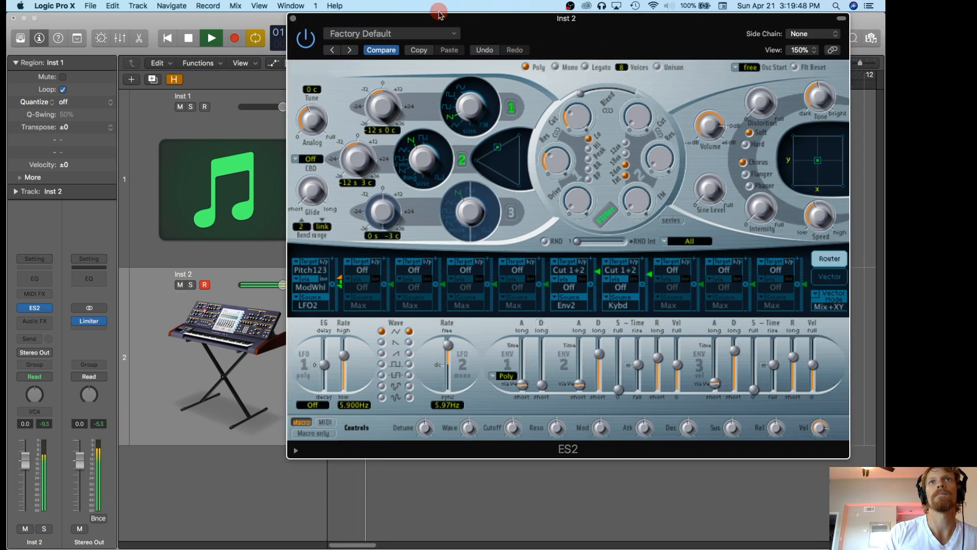
left_click_drag(560, 167, 560, 160)
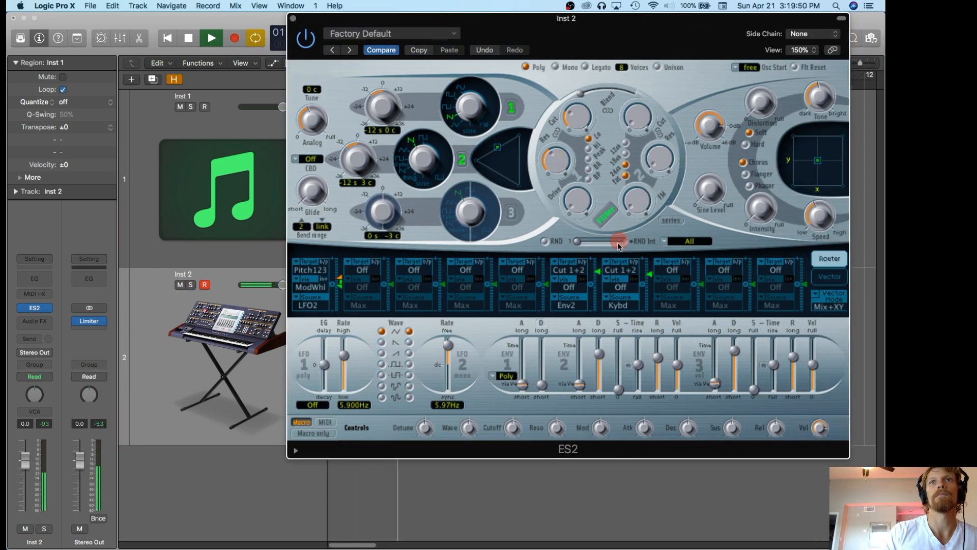
left_click(573, 124)
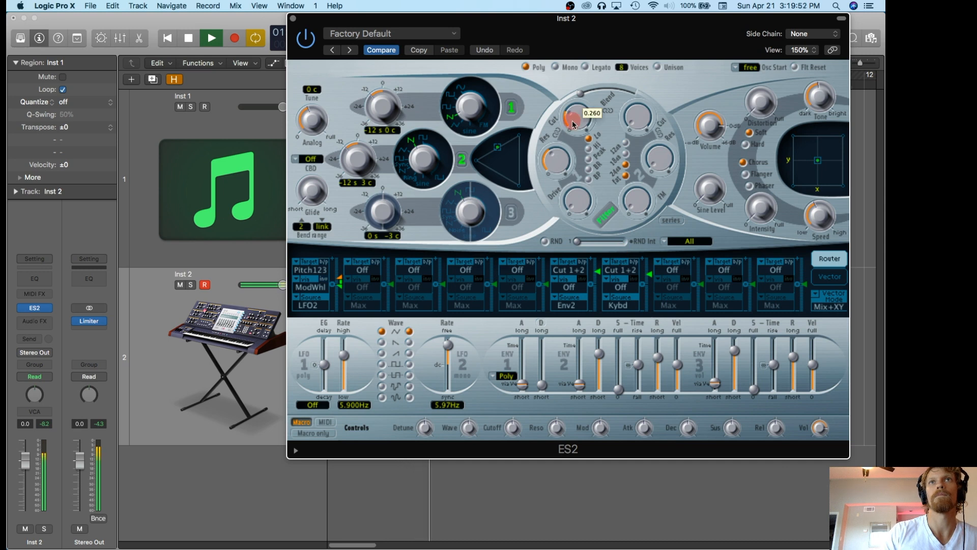
Turn off Fat, set filter 1's resonance to 0.50, and fine-tune its cutoff and envelope 2's decay.
mouse_move(599, 354)
left_mouse_down()
mouse_move(600, 370)
mouse_move(602, 359)
left_mouse_up()
left_click(626, 175)
left_click(549, 146)
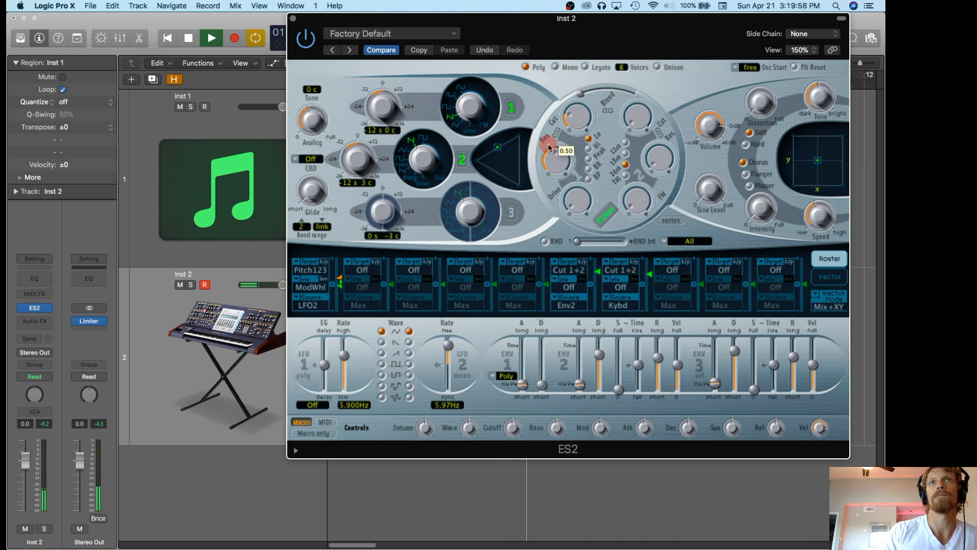
left_click(585, 114)
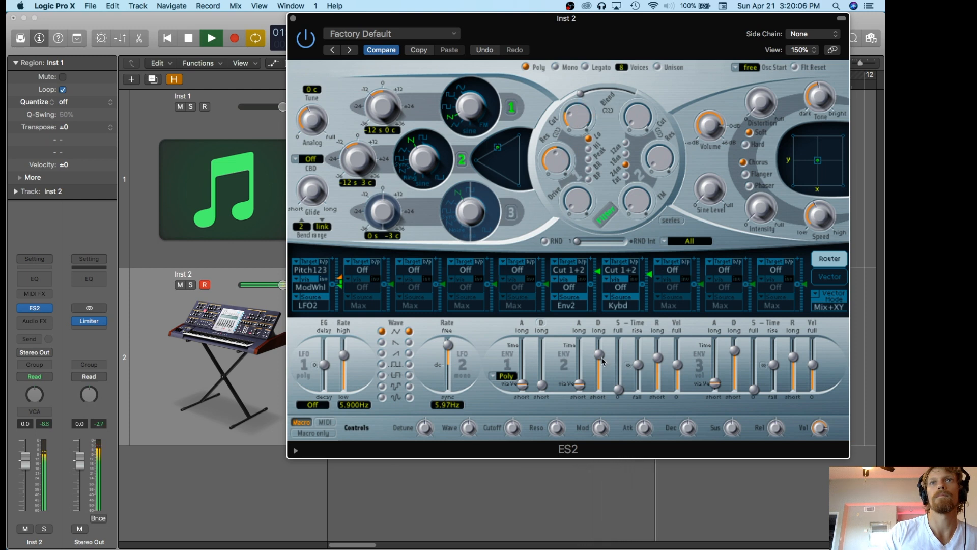
Stop playback and close the ES2 window.
mouse_move(347, 20)
left_mouse_down()
mouse_move(486, 20)
mouse_move(272, 7)
left_mouse_up()
left_click(278, 259)
key("space")
left_click(223, 18)
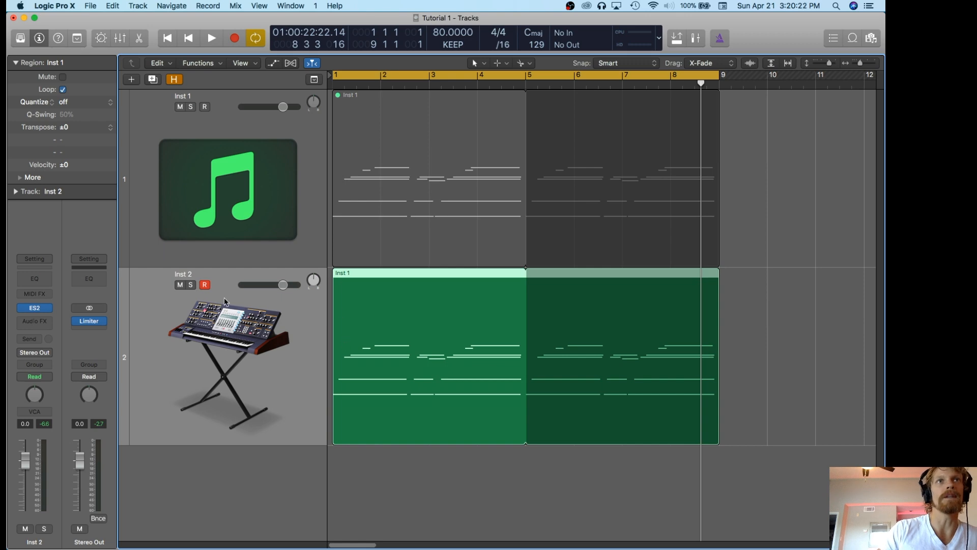
Insert the TAL Chorus LX plug-in as an audio effect on Inst 2 and place its window mid-arrangement.
left_click(38, 323)
mouse_move(76, 539)
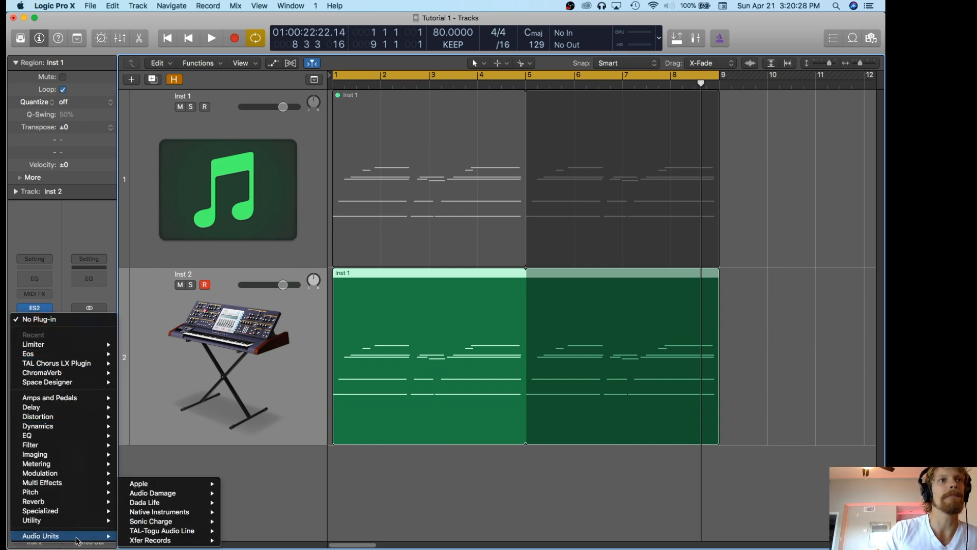
mouse_move(68, 506)
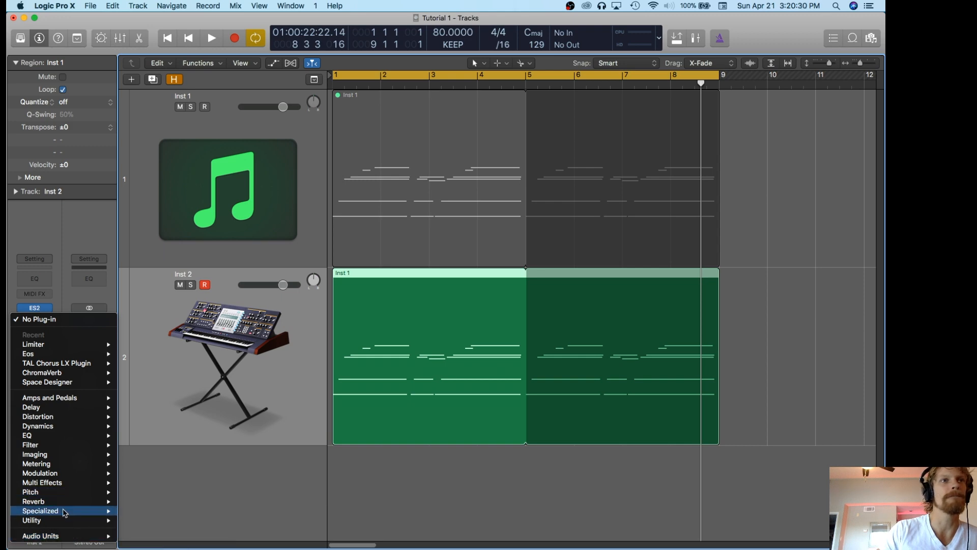
mouse_move(152, 532)
mouse_move(274, 532)
left_click(351, 531)
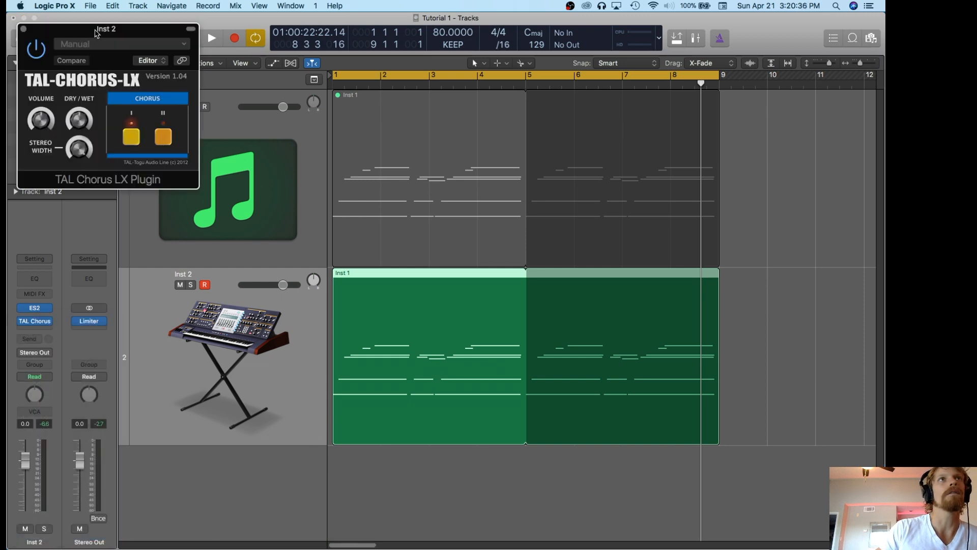
left_click_drag(96, 33, 527, 175)
left_click_drag(628, 331, 639, 352)
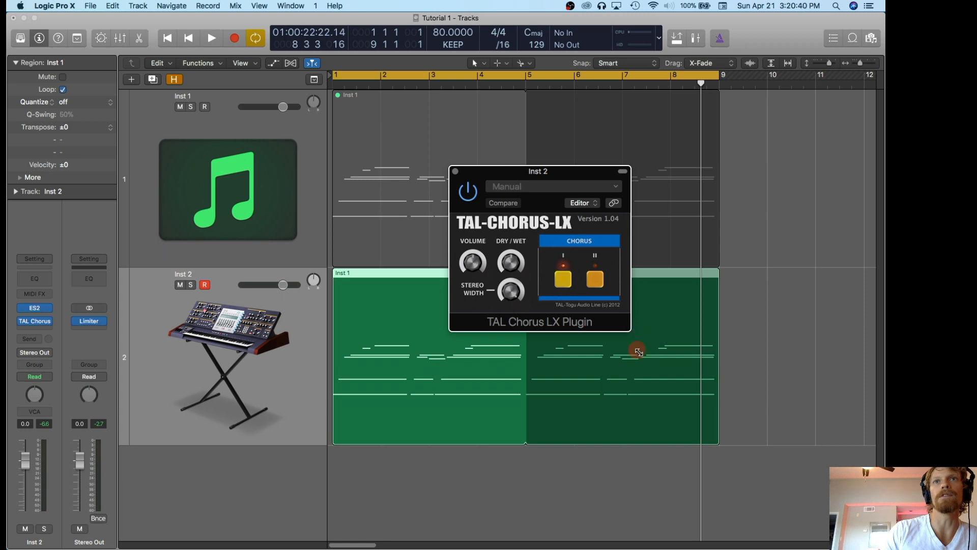
left_click_drag(557, 173, 533, 173)
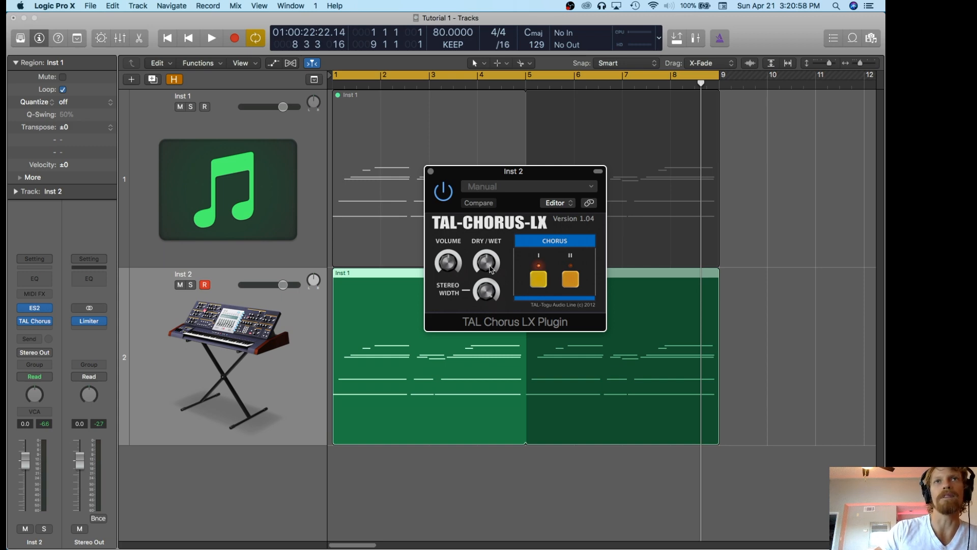
left_click_drag(492, 171, 474, 173)
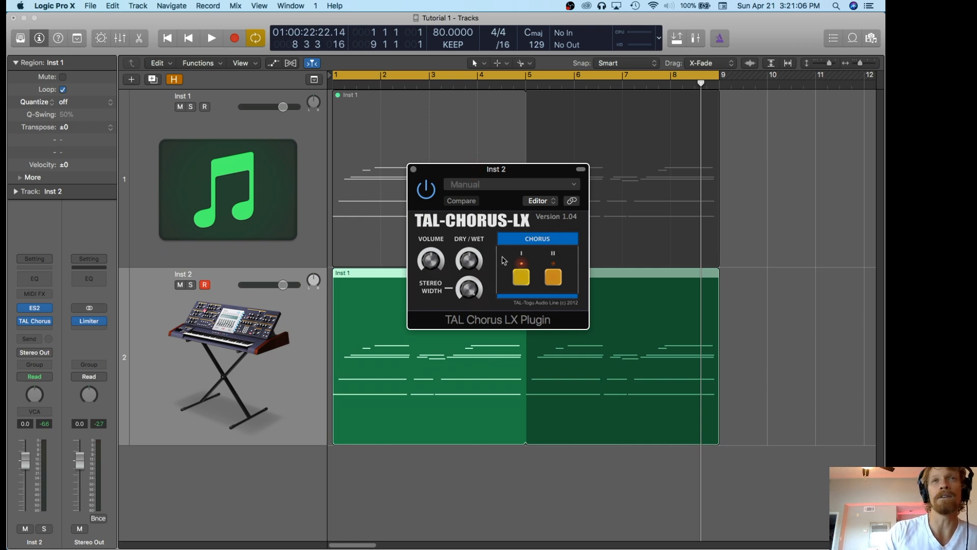
Toggle Chorus II on and off and switch off Chorus I, leaving both chorus modes disabled.
left_click(553, 277)
left_click(552, 278)
left_click(522, 278)
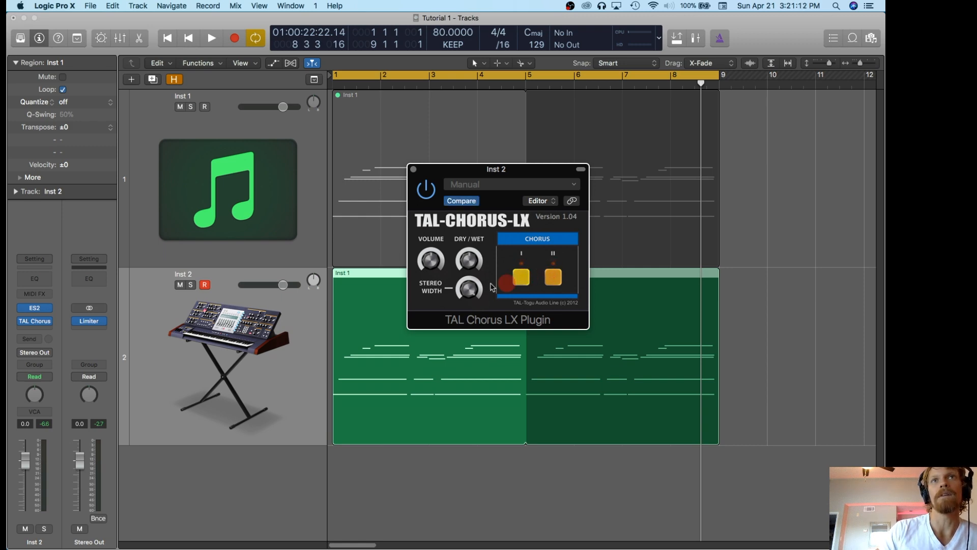
left_click(469, 364)
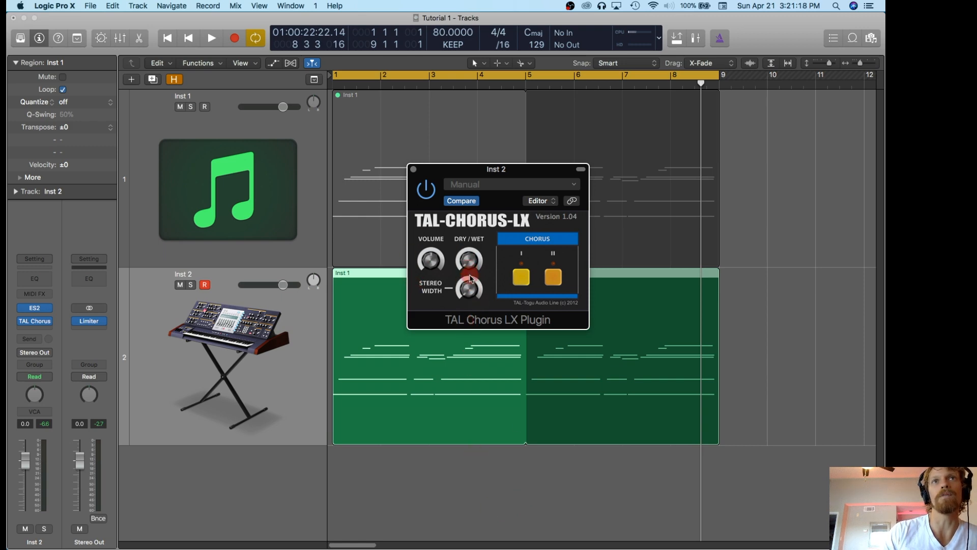
Play the chord region from the start and switch on Chorus I and II, trying the dry/wet and stereo width controls.
left_click(702, 328)
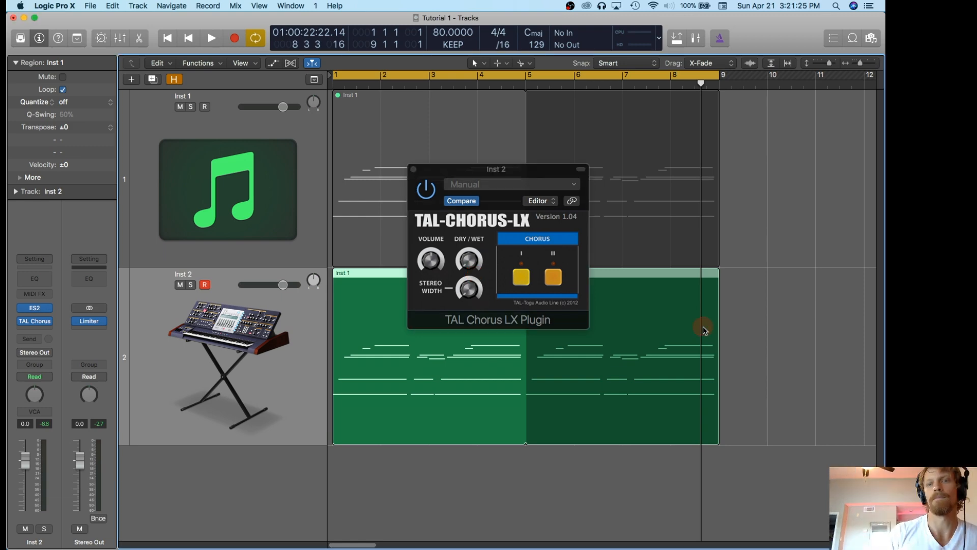
key("Return")
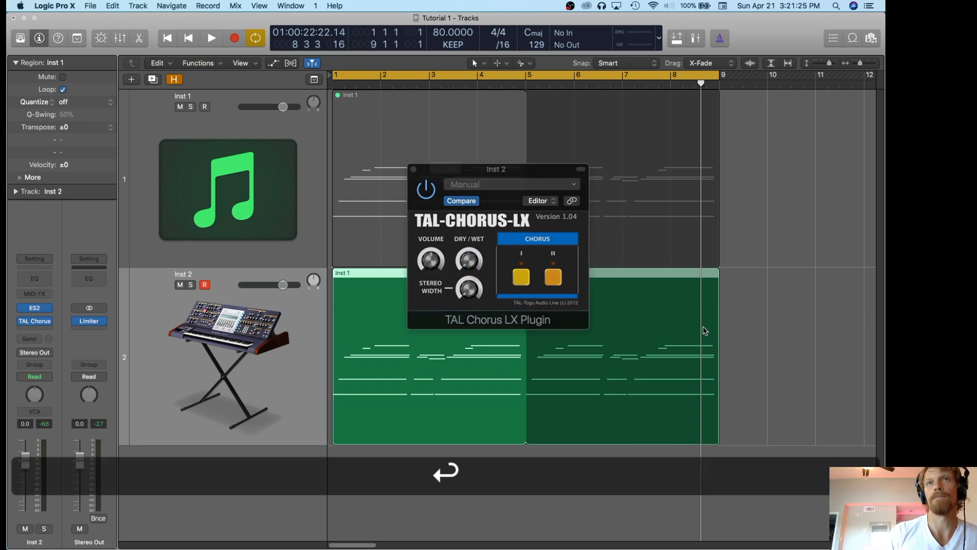
key("space")
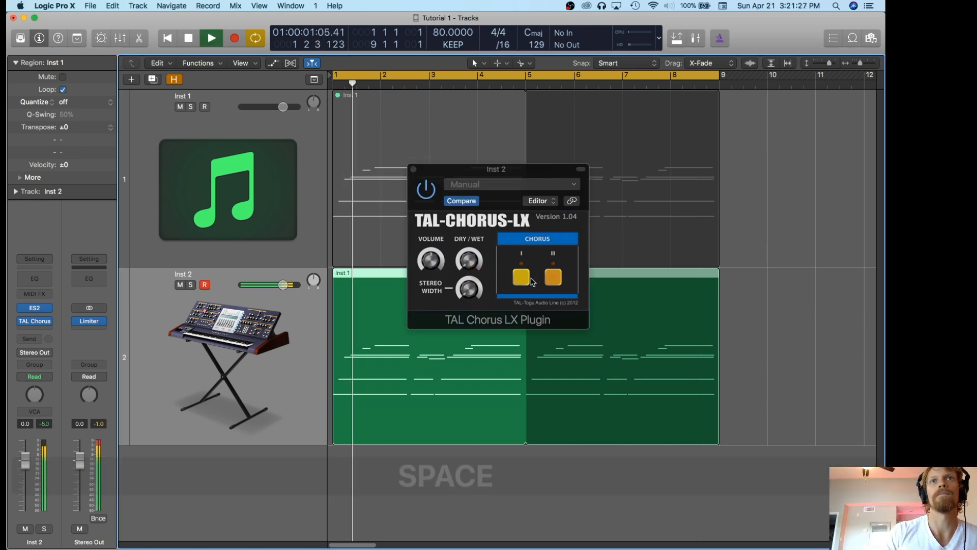
left_click(468, 267)
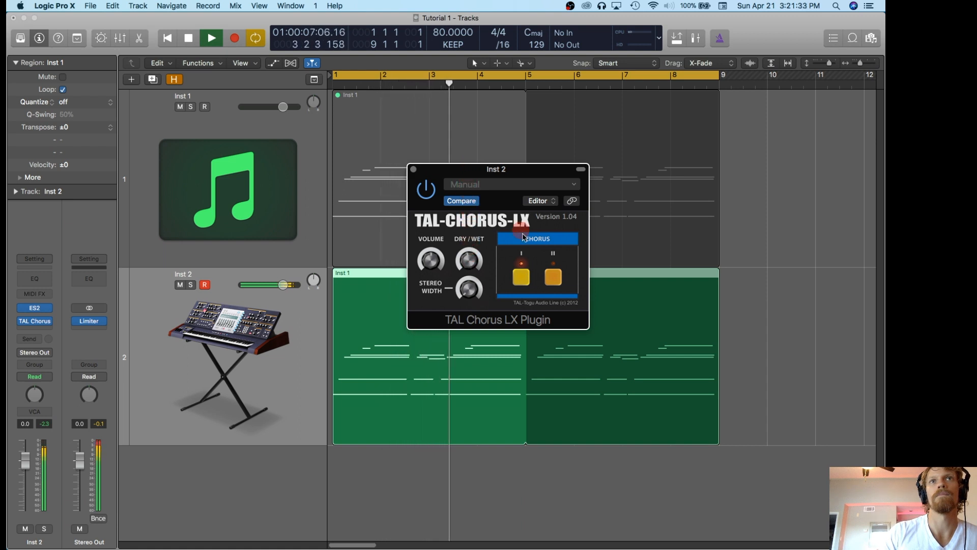
left_click_drag(473, 286, 472, 306)
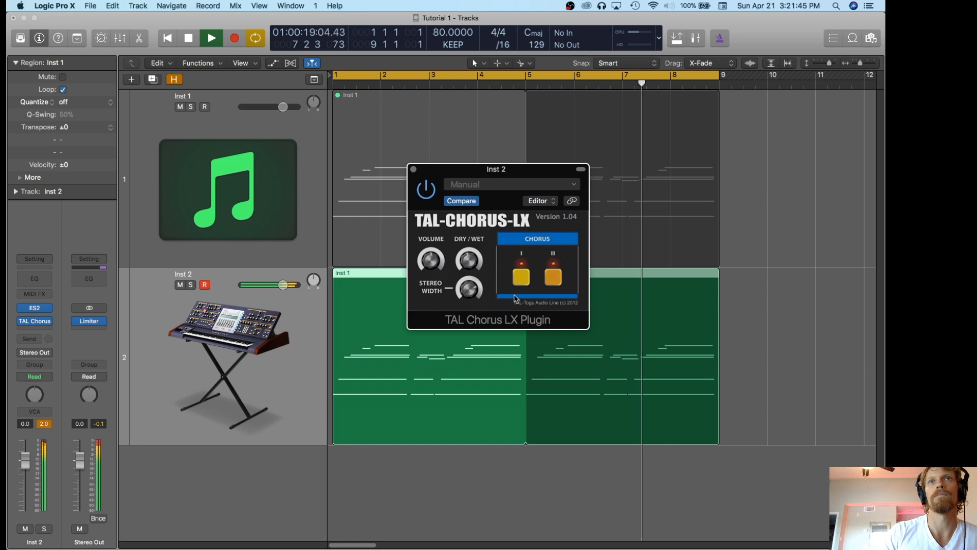
Stop playback, close the TAL Chorus LX window and return the playhead to the start.
key("space")
left_click(414, 169)
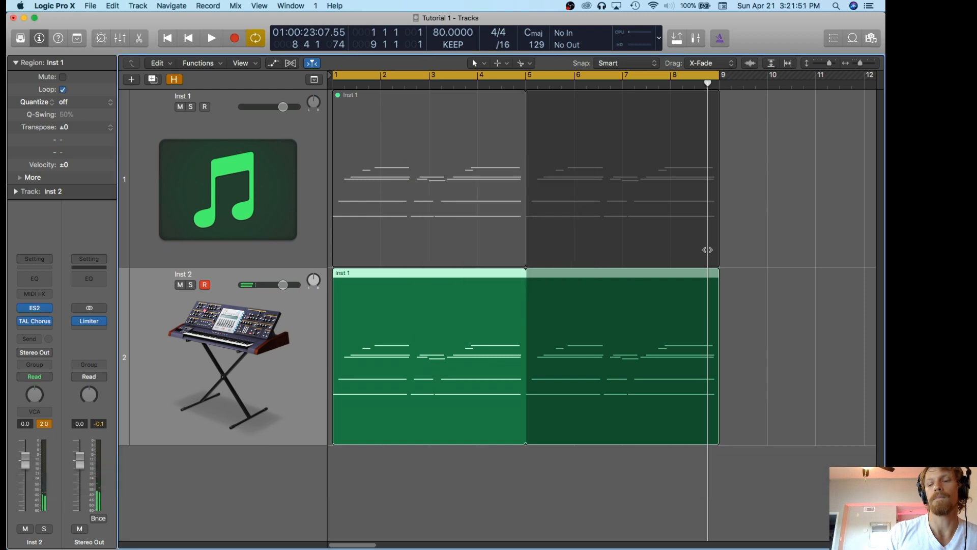
key("Return")
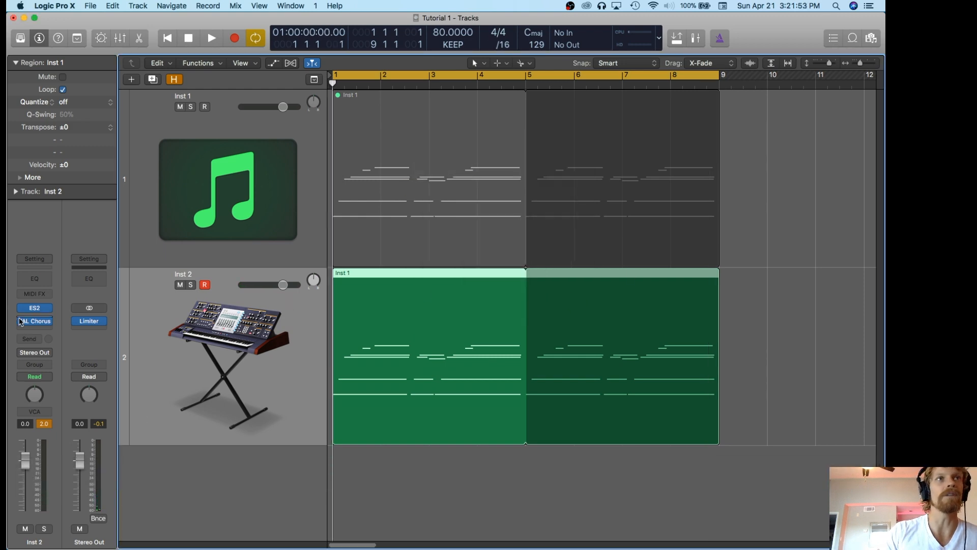
Insert the Eos reverb after TAL Chorus on Inst 2 and place its window over the arrangement.
left_click(33, 329)
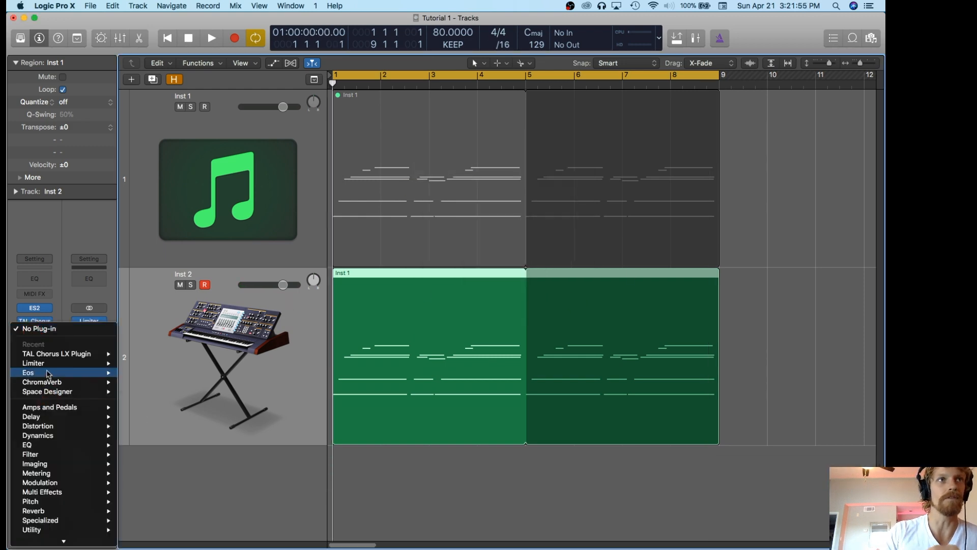
mouse_move(48, 373)
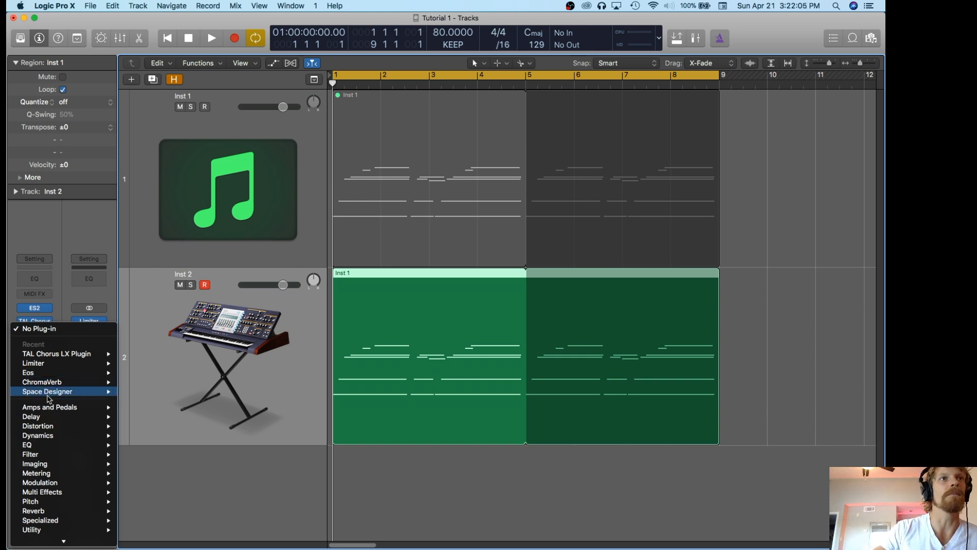
left_click(140, 373)
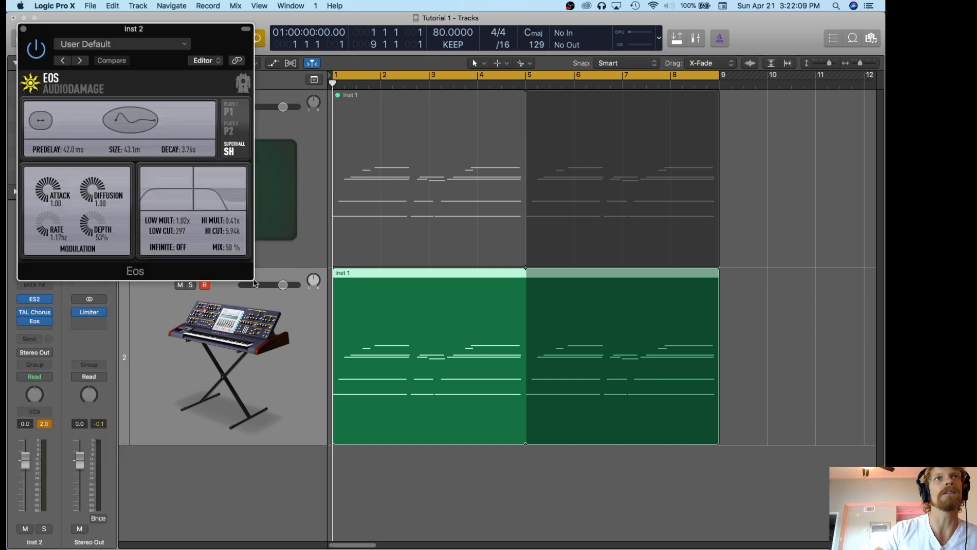
left_click_drag(203, 29, 446, 95)
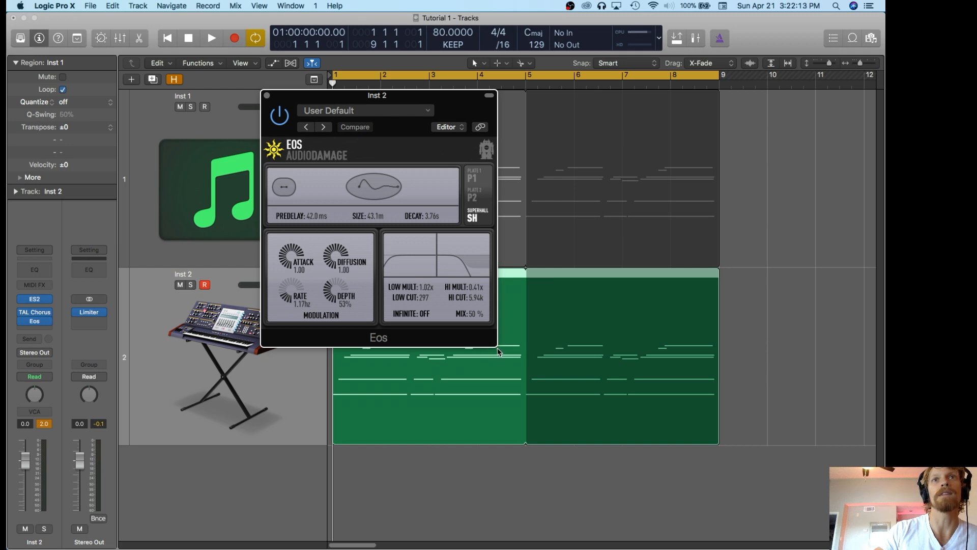
left_click(362, 97)
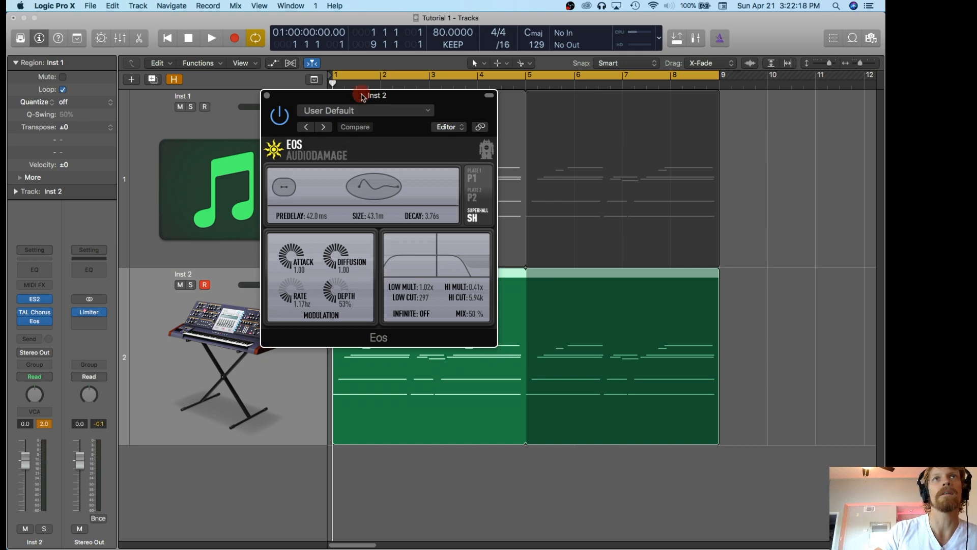
left_click_drag(363, 97, 313, 140)
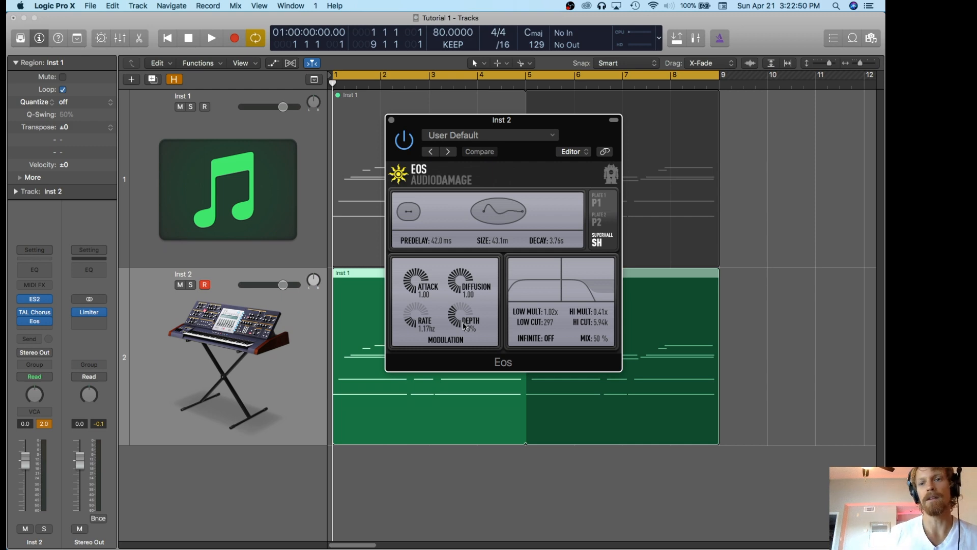
Set the Eos modulation depth to 84%, low damping to 1.12x/1.19k, high damping to 0.90x/13.9k, and mix to 22%.
left_click_drag(456, 320, 469, 298)
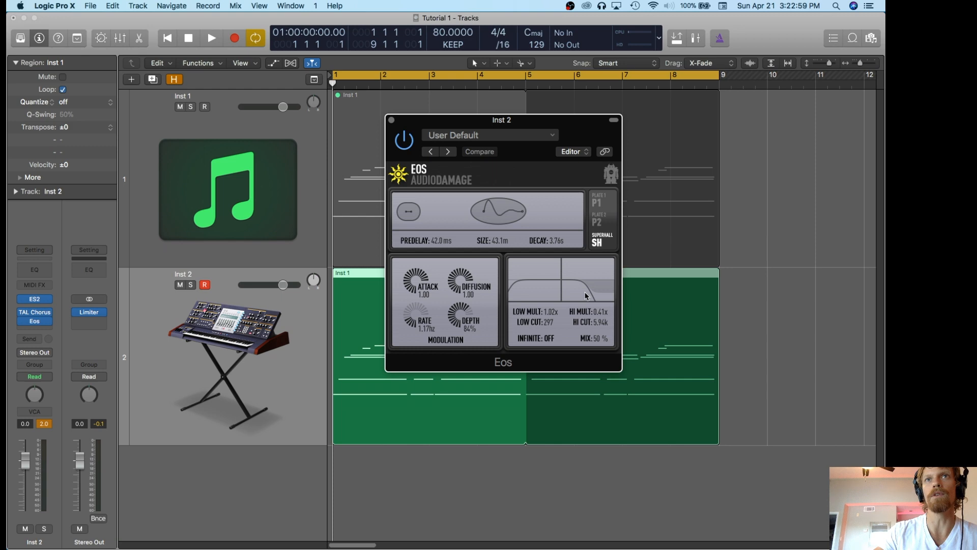
left_click_drag(584, 300, 589, 268)
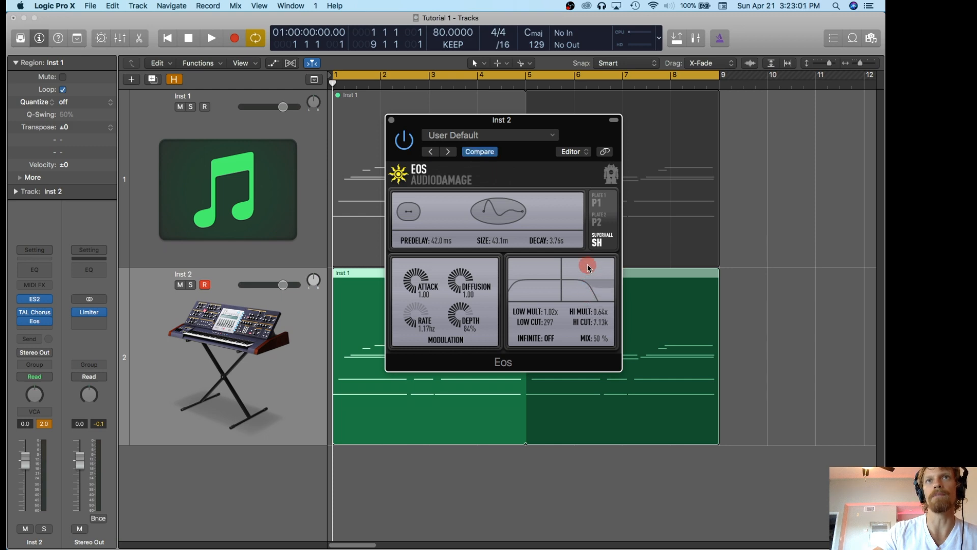
left_click_drag(566, 303, 597, 239)
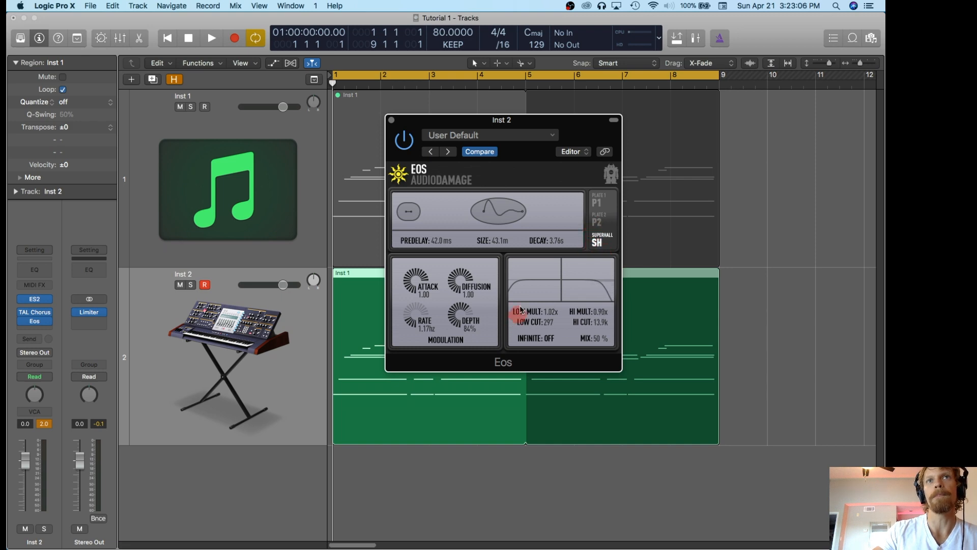
left_click_drag(517, 312, 544, 289)
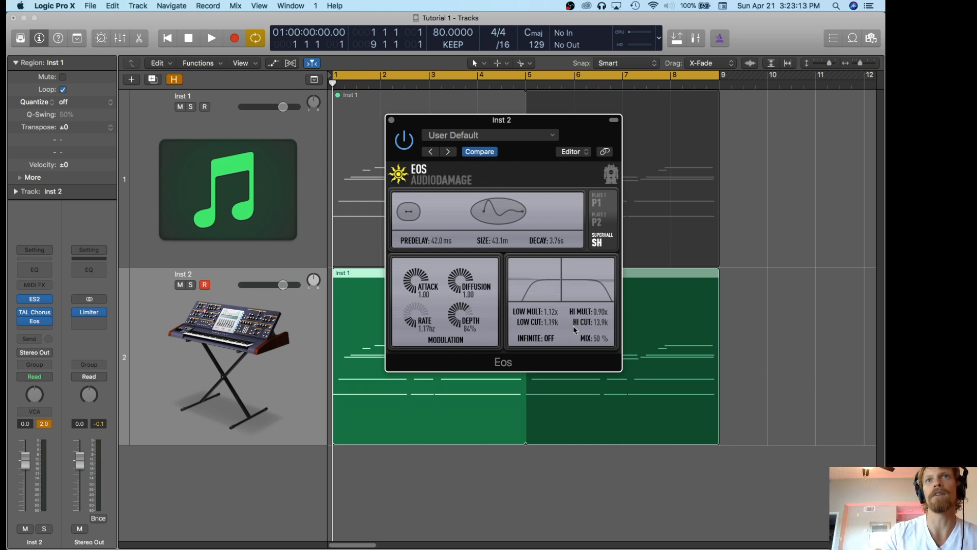
left_click_drag(598, 341, 595, 360)
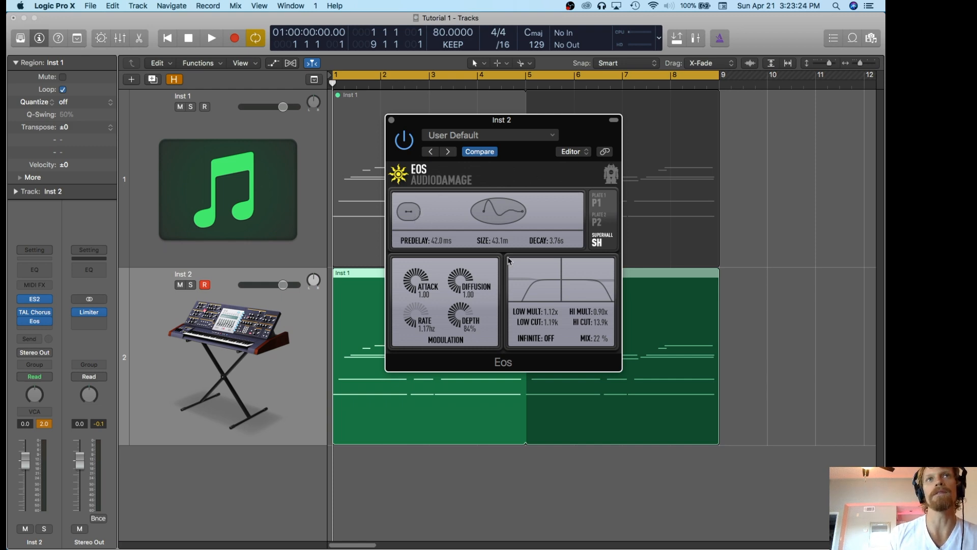
During playback, raise the Eos size to 54.1 m and decay to 5.86 s, and lower the Inst 2 volume to -1.7 dB.
key("space")
left_click_drag(553, 244, 552, 238)
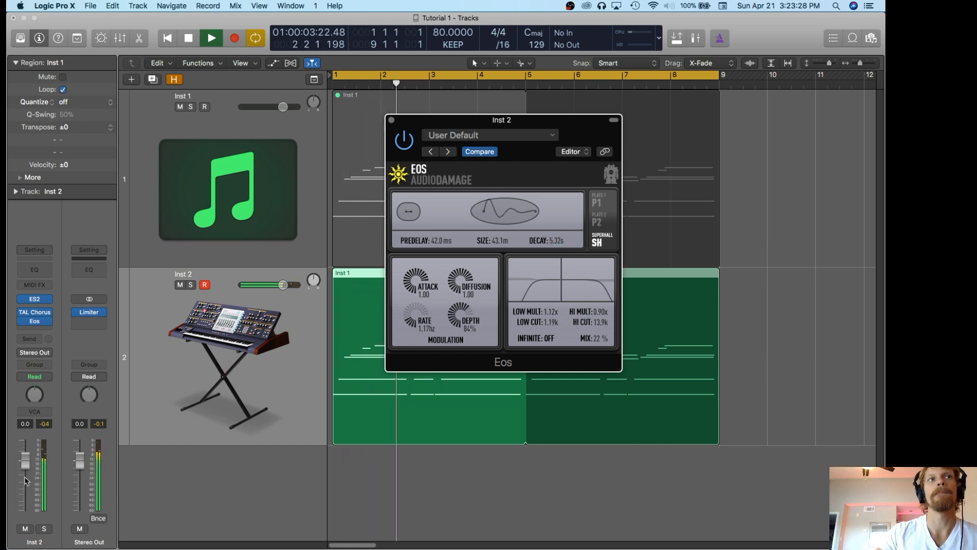
left_click(162, 441)
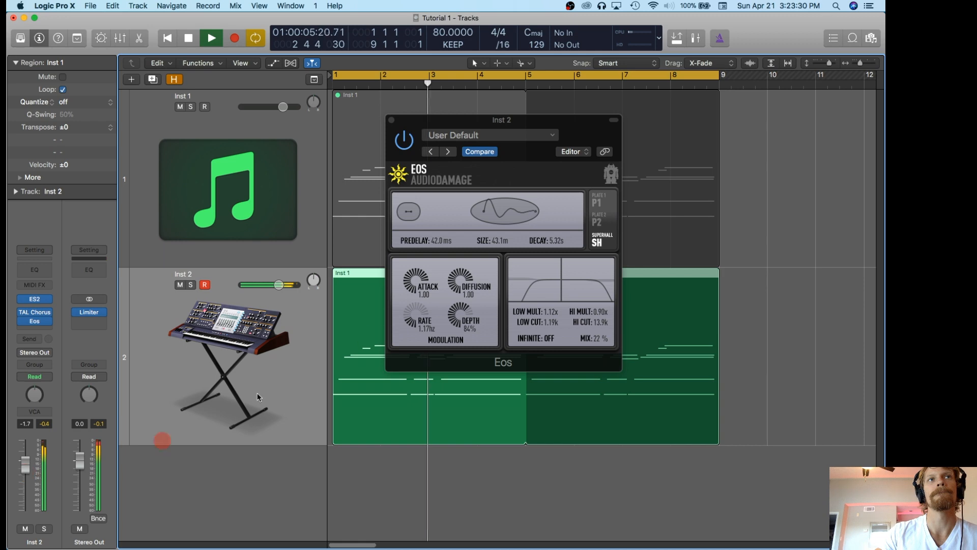
mouse_move(514, 216)
left_mouse_down()
mouse_move(498, 222)
mouse_move(501, 202)
left_mouse_up()
key("space")
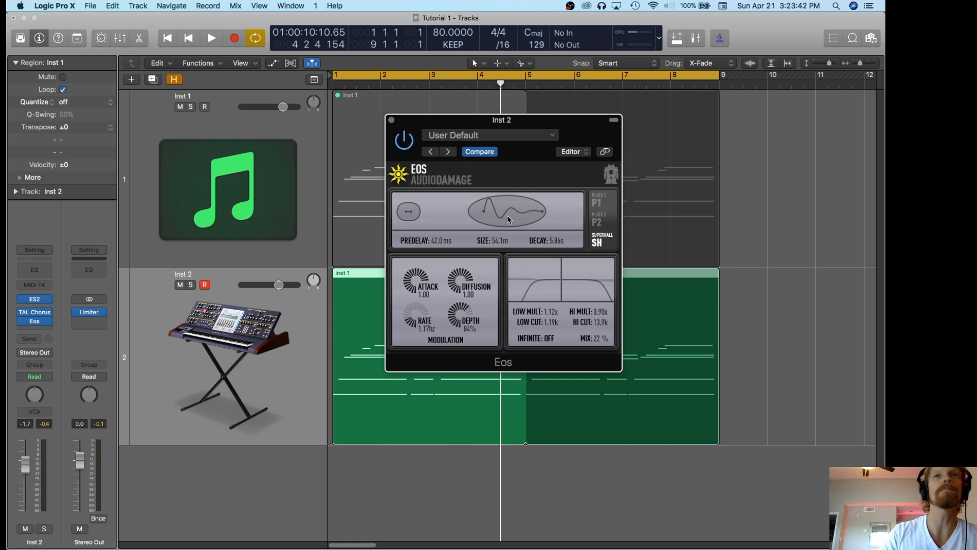
Audition the chords with reverb from the start, turning cycle mode off so the reverb tail rings out, and stop.
left_click(474, 222)
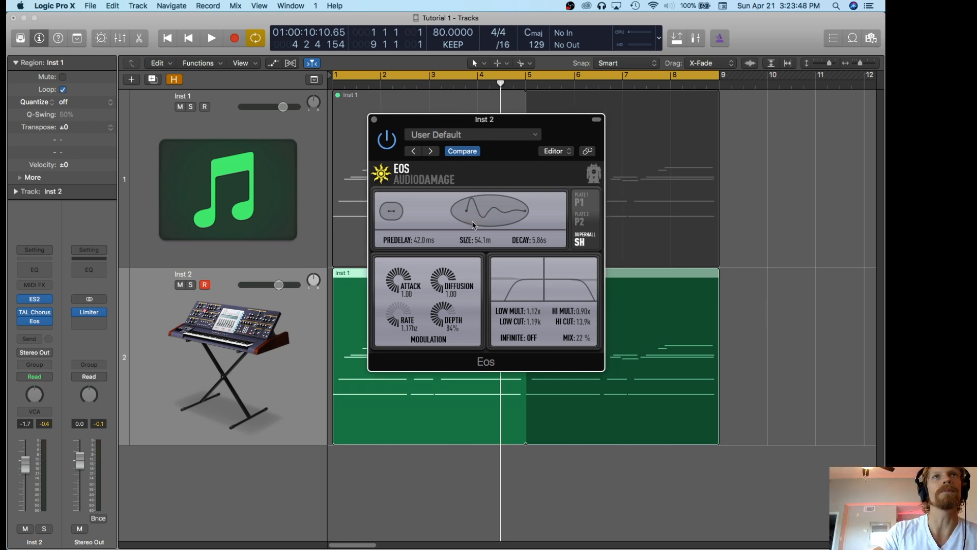
key("space")
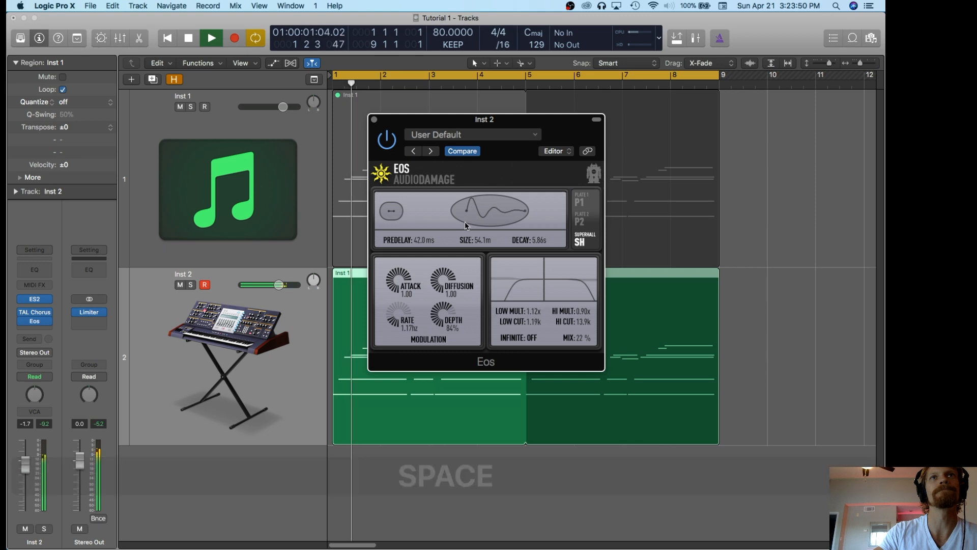
key("space")
key("space")
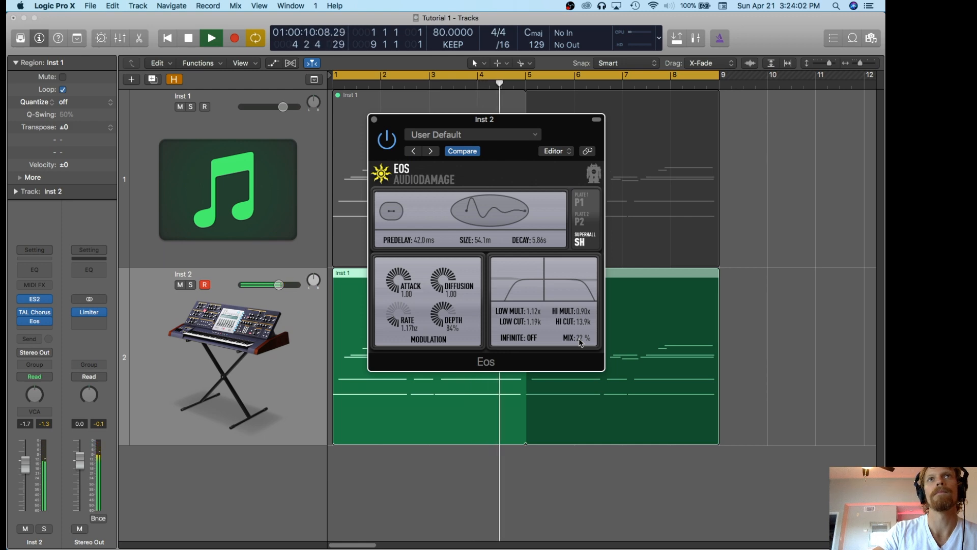
left_click(562, 77)
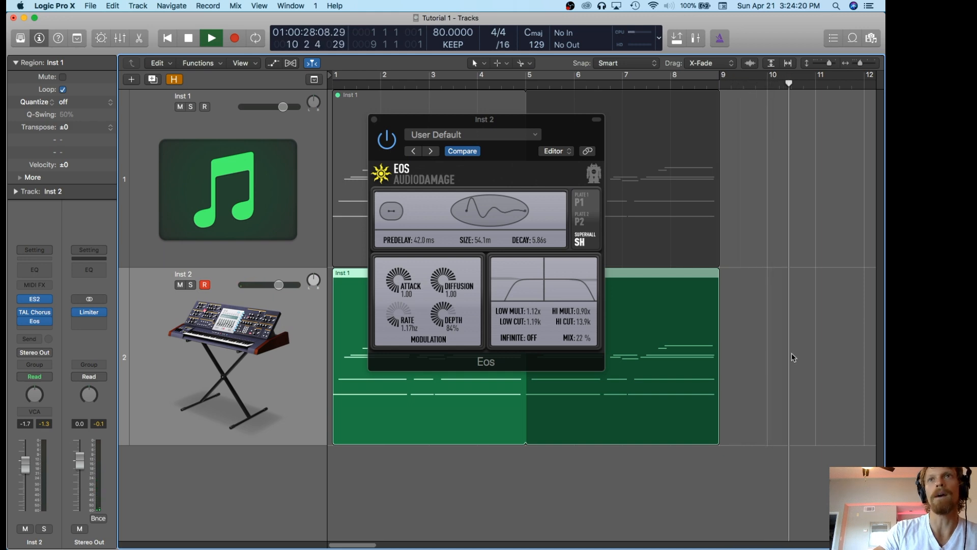
key("space")
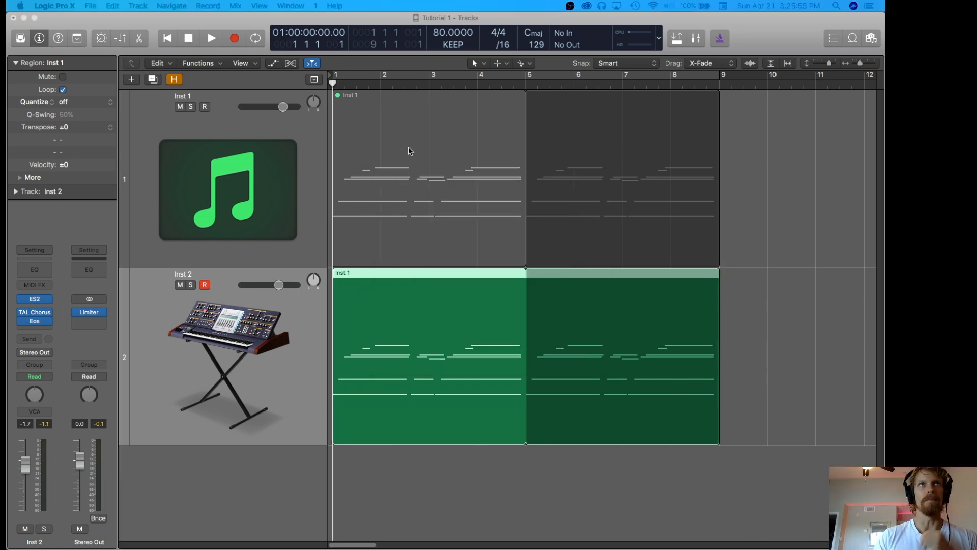
Reveal the hidden tracks, mute Inst 2, unmute Prophet 6, and play part of the Prophet 6 recording.
key("h")
scroll(278, 307, "down", 5)
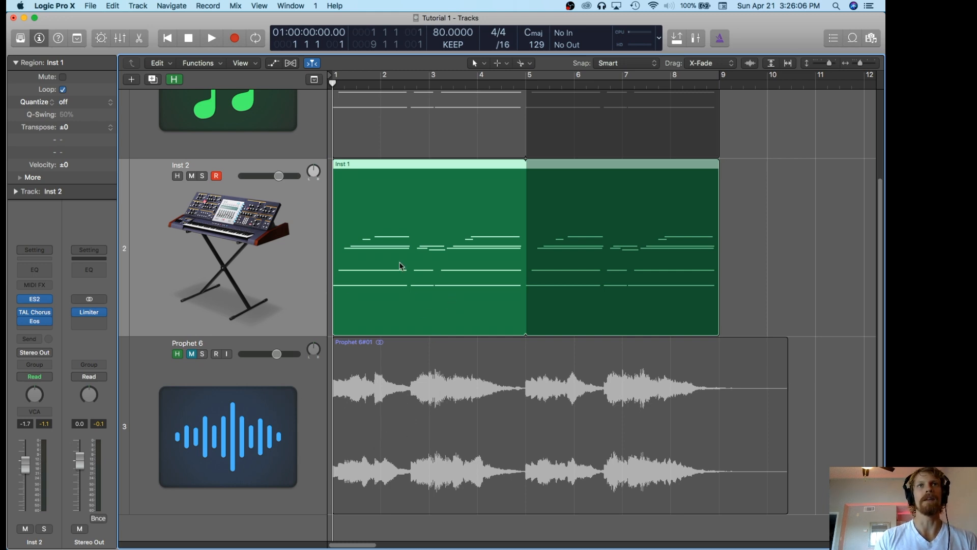
left_click(192, 176)
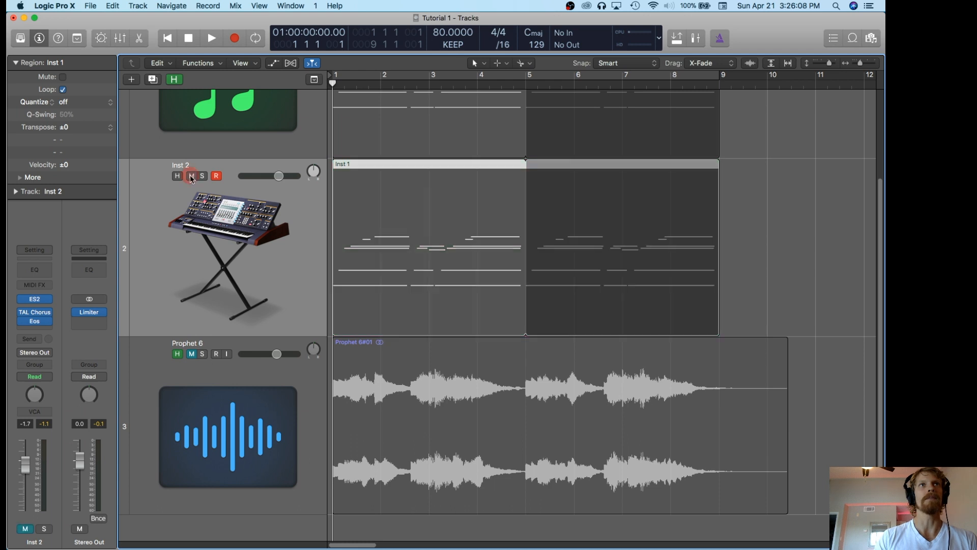
left_click(192, 355)
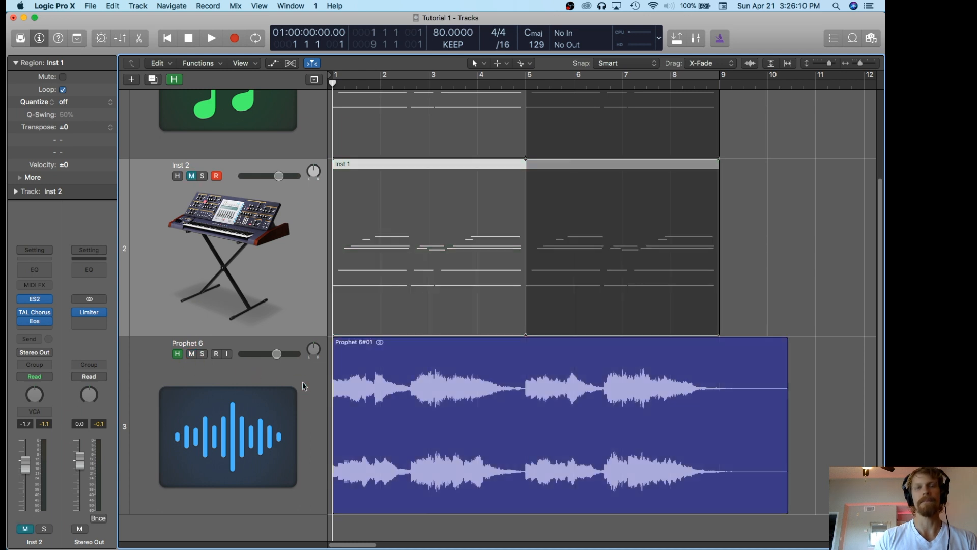
key("space")
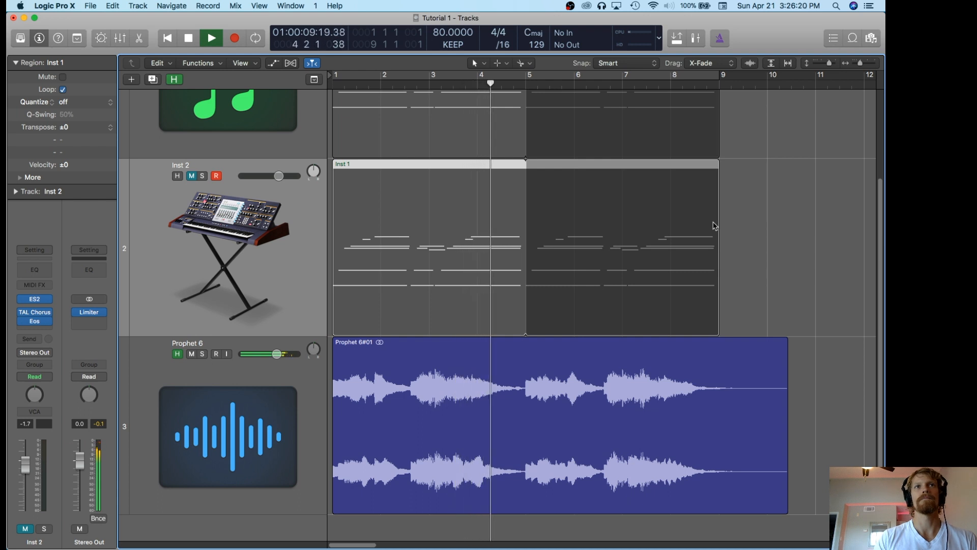
key("space")
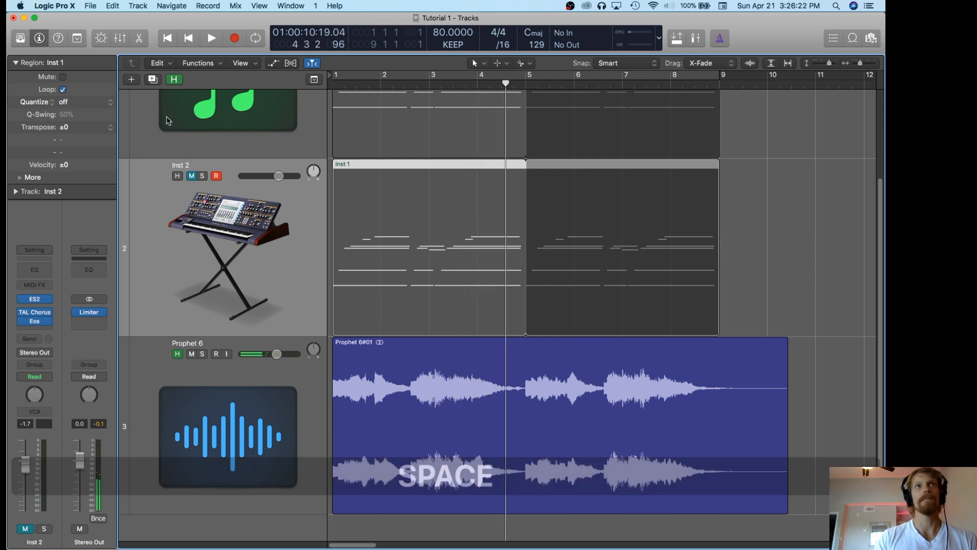
Unmute Inst 2 and mute Prophet 6, play the ES2 version for comparison, and return to the start.
left_click(192, 176)
left_click(192, 357)
key("space")
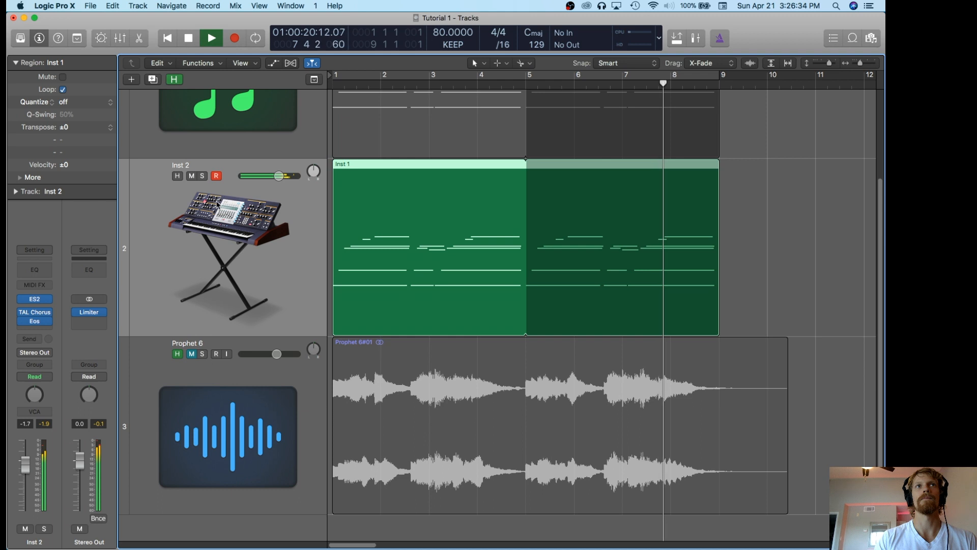
key("space")
key("Return")
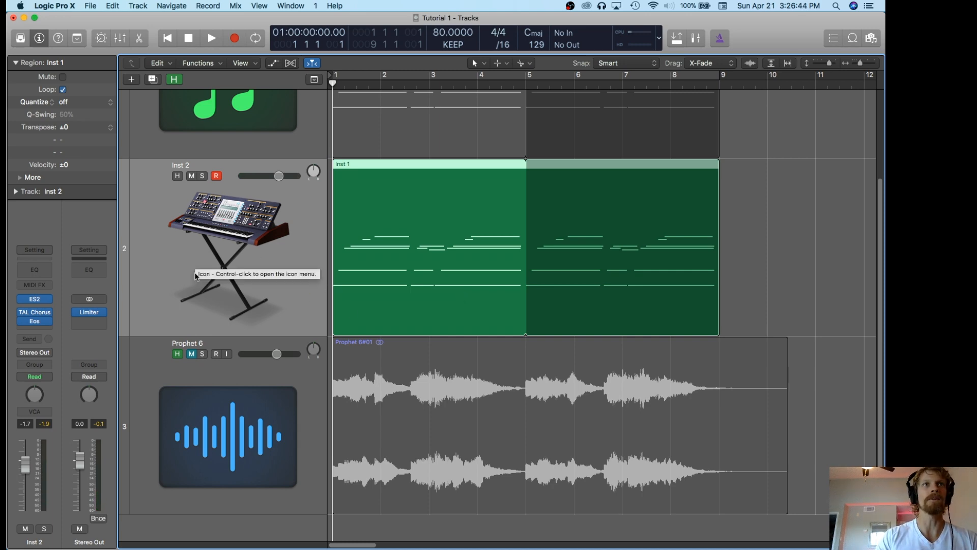
Unmute Prophet 6 and mute Inst 2, and play the hardware recording again from the start.
left_click(192, 353)
left_click(191, 175)
key("space")
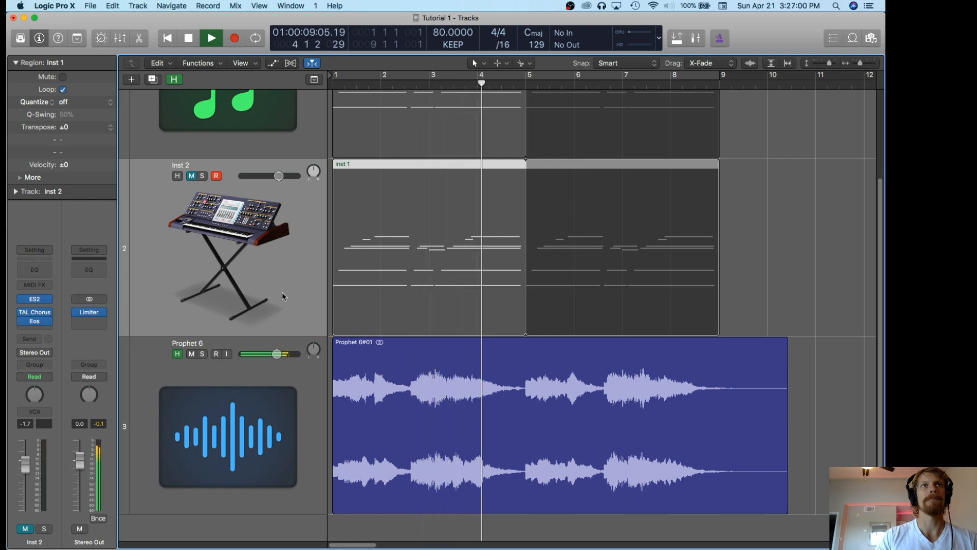
key("space")
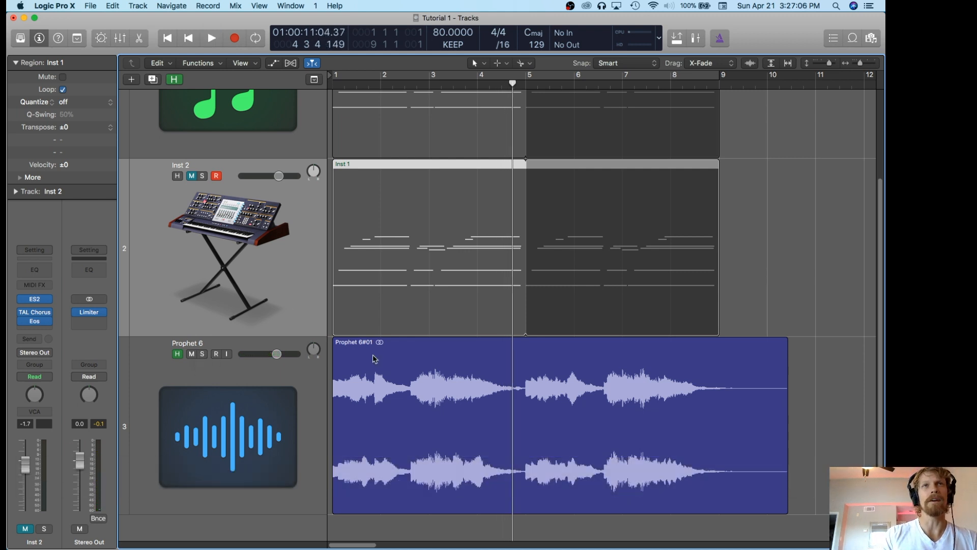
Check the Prophet 6 channel strip, reselect Inst 2, and switch the mutes so only Inst 2 sounds.
left_click(286, 368)
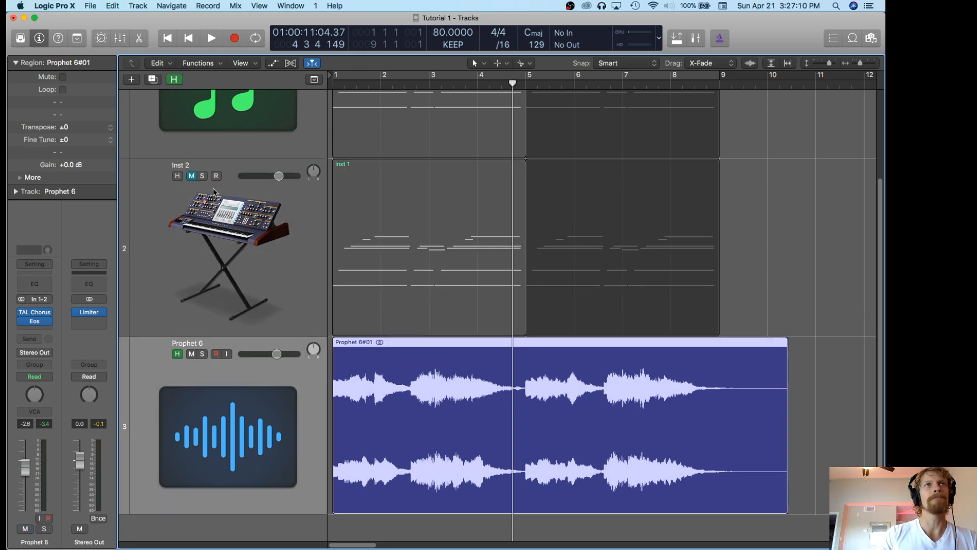
left_click(286, 285)
left_click(173, 158)
left_click(191, 176)
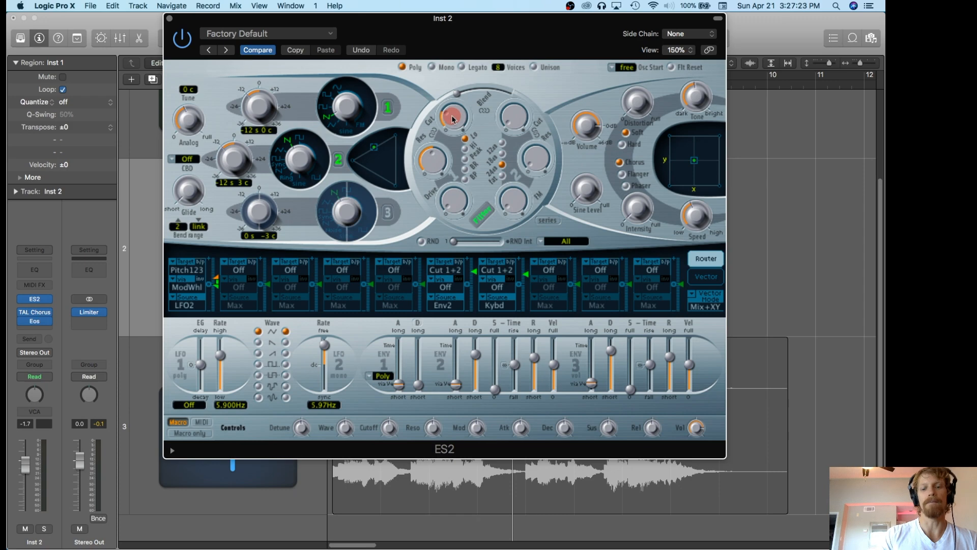
Open the Inst 2 ES2 window, play from the start and fine-tune the filter 1 cutoff.
key("space")
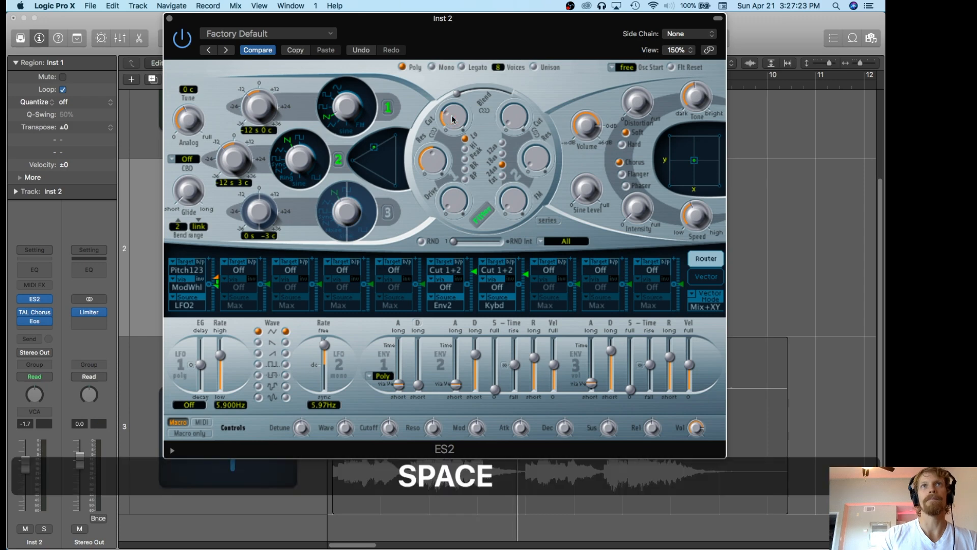
left_click_drag(282, 19, 323, 59)
key("Return")
key("space")
left_click(489, 152)
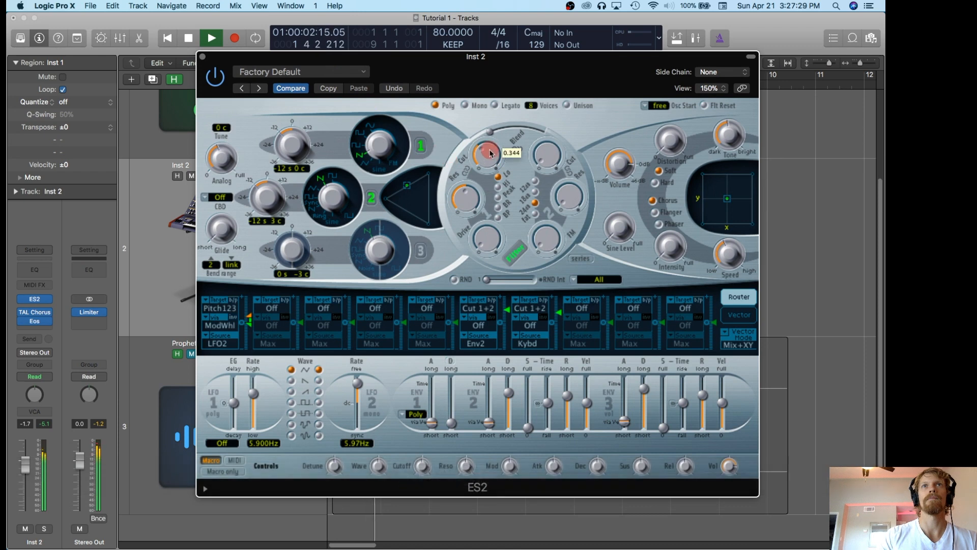
left_click_drag(491, 152, 497, 179)
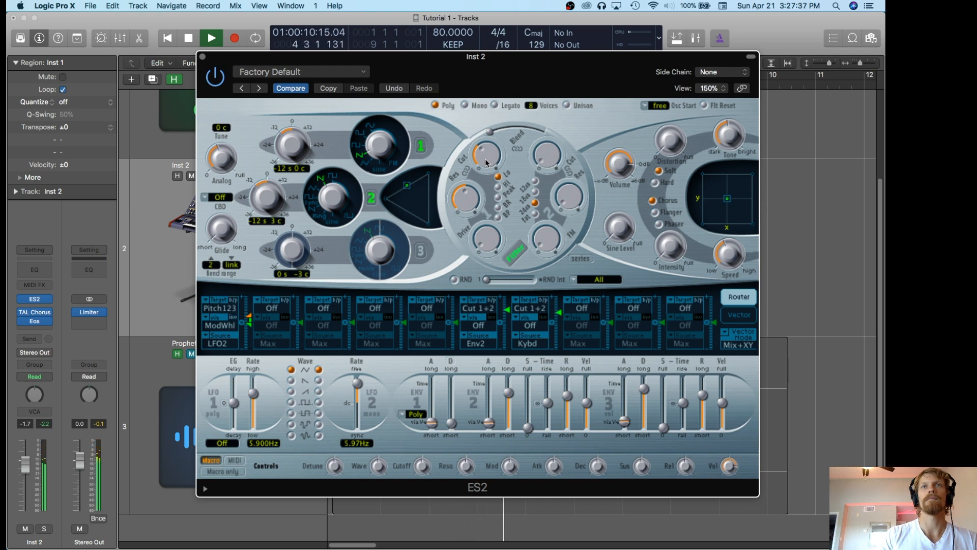
Stop playback, move the ES2 window aside, mute Inst 2 and unmute Prophet 6, and briefly play the hardware recording.
key("space")
left_click_drag(377, 63, 585, 24)
left_click(192, 176)
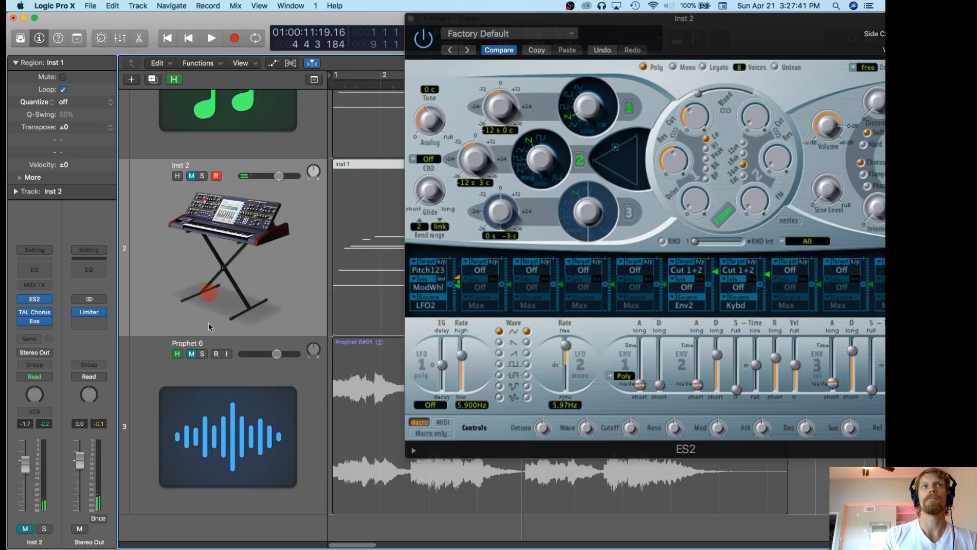
left_click(191, 355)
key("space")
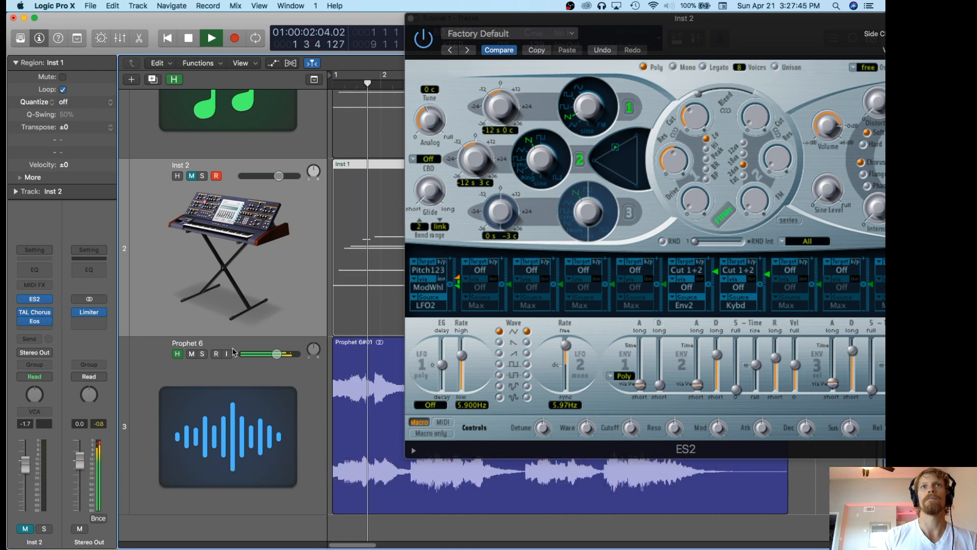
key("space")
Select the Prophet 6 track to check its channel strip, reselect Inst 2, and move the ES2 window back over the tracks.
left_click_drag(600, 20, 353, 21)
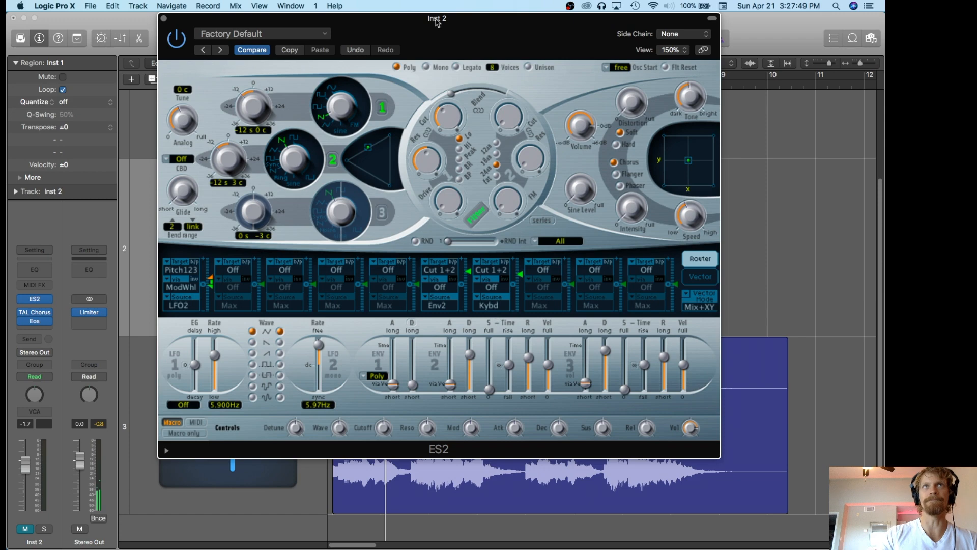
left_click_drag(434, 23, 616, 11)
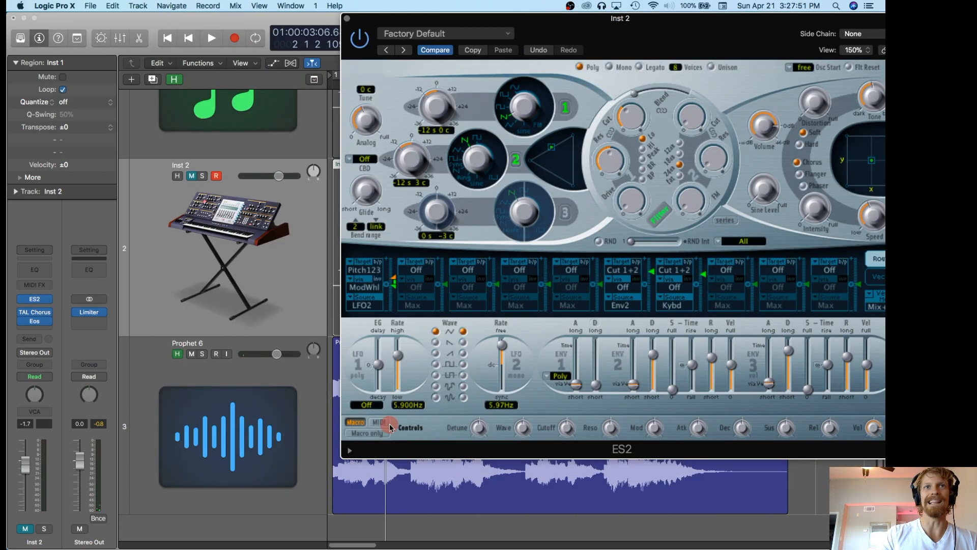
left_click(313, 486)
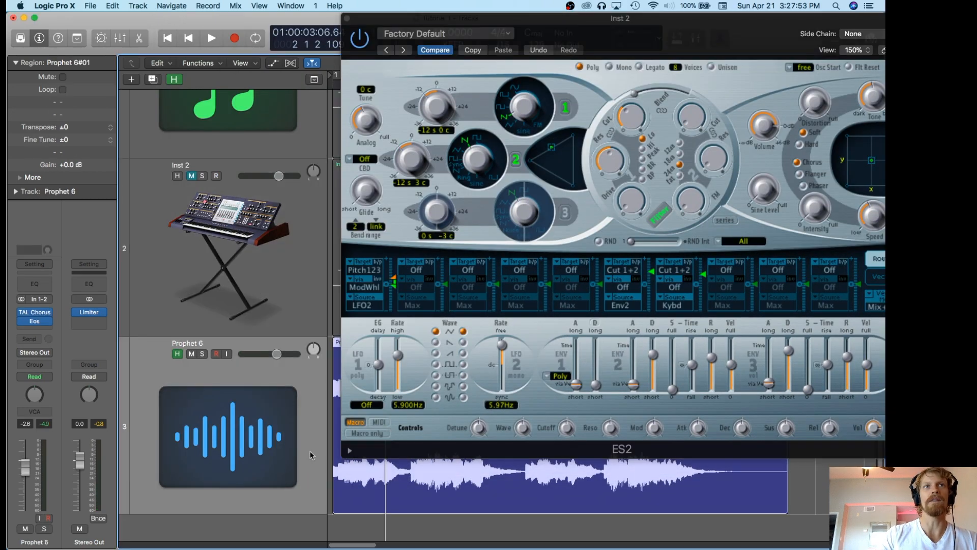
left_click(283, 283)
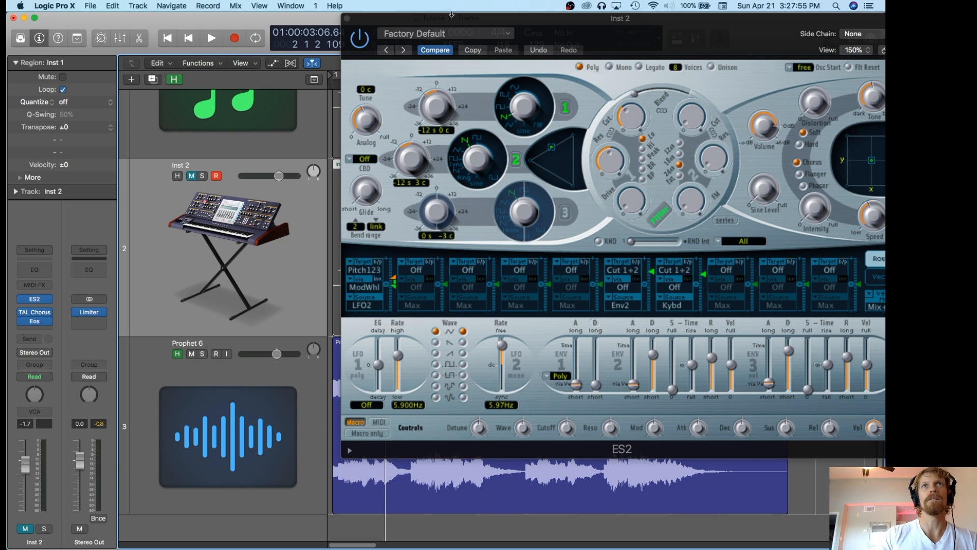
left_click_drag(451, 15, 285, 15)
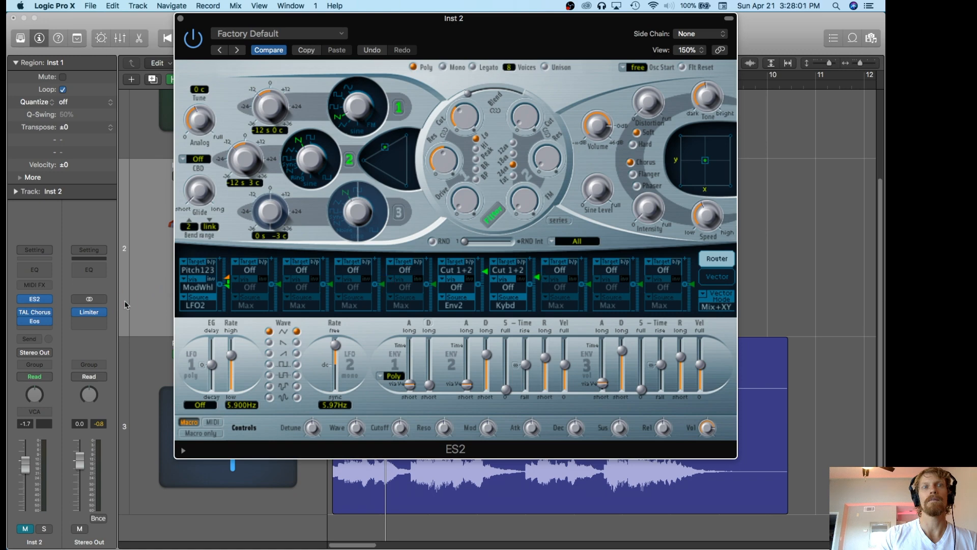
Play the ES2 version of the chords, lengthen the envelope 2 decay slightly, and close the ES2 window.
key("space")
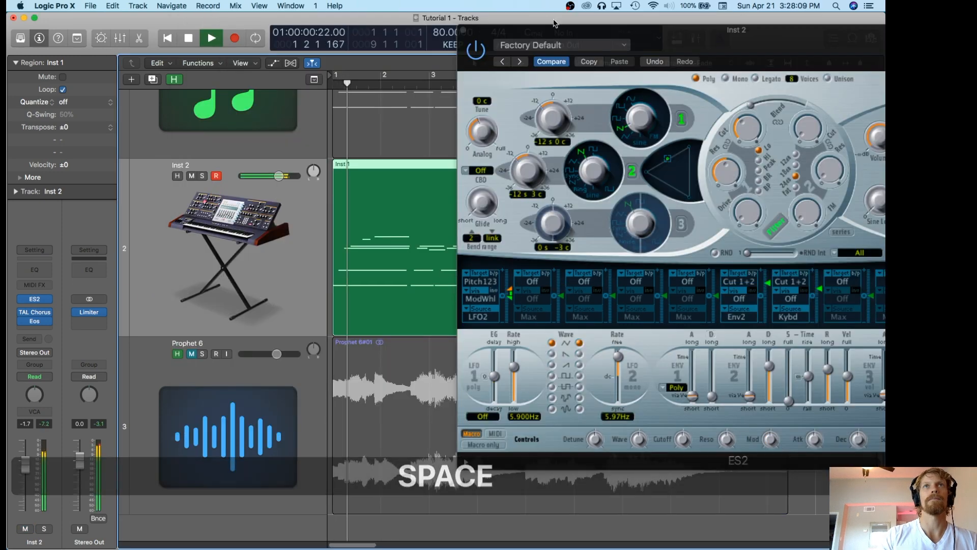
left_click_drag(554, 32, 328, 16)
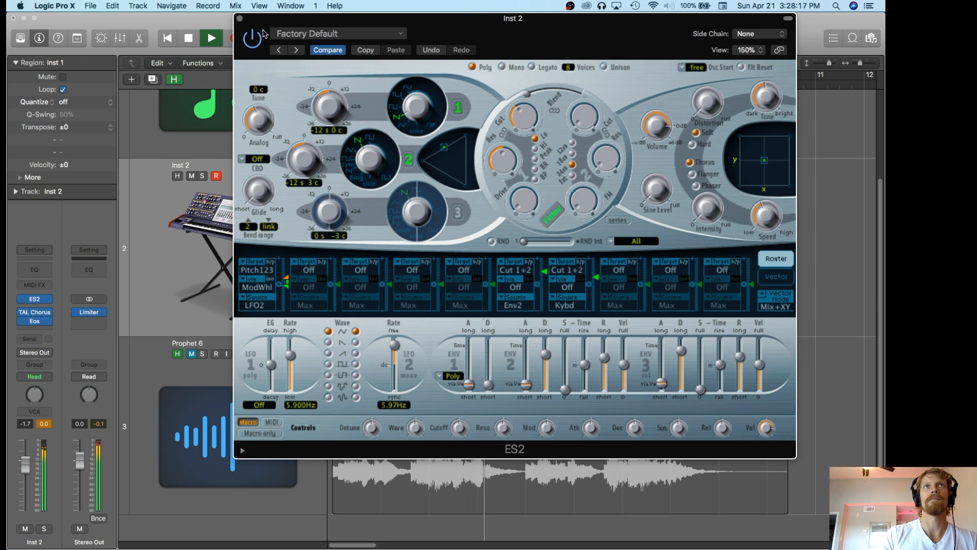
left_click(547, 355)
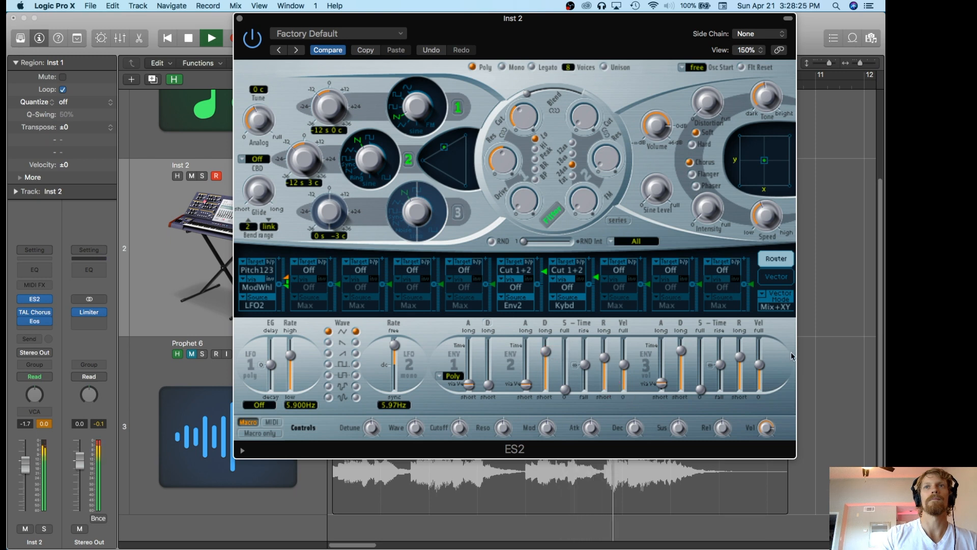
left_click(240, 19)
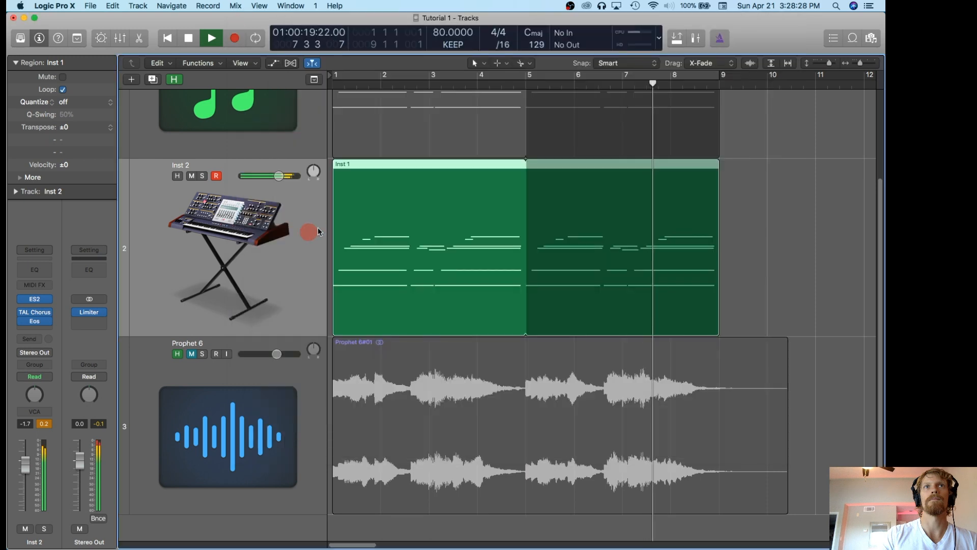
Mute Inst 2 and unmute Prophet 6, and replay the opening of the hardware recording from the start.
left_click(191, 175)
left_click(192, 353)
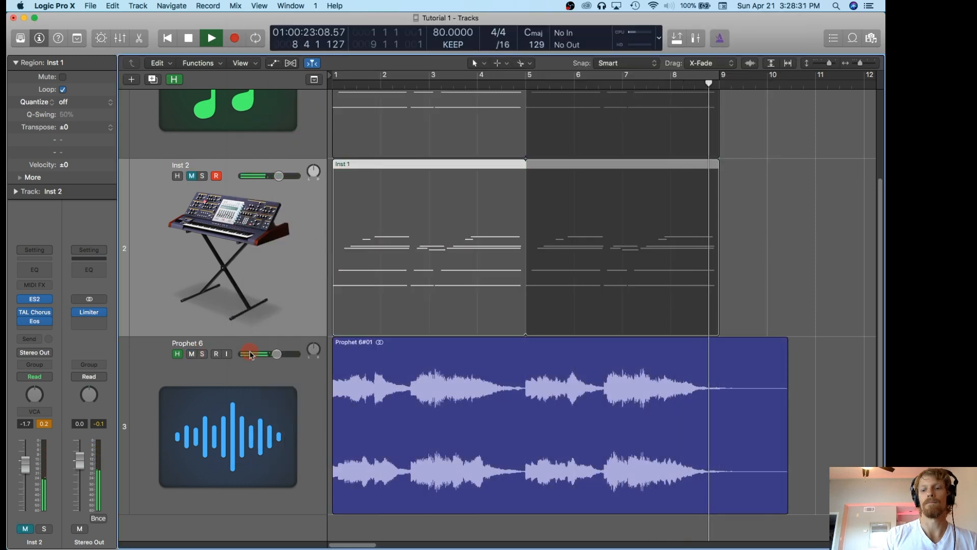
key("space")
key("space")
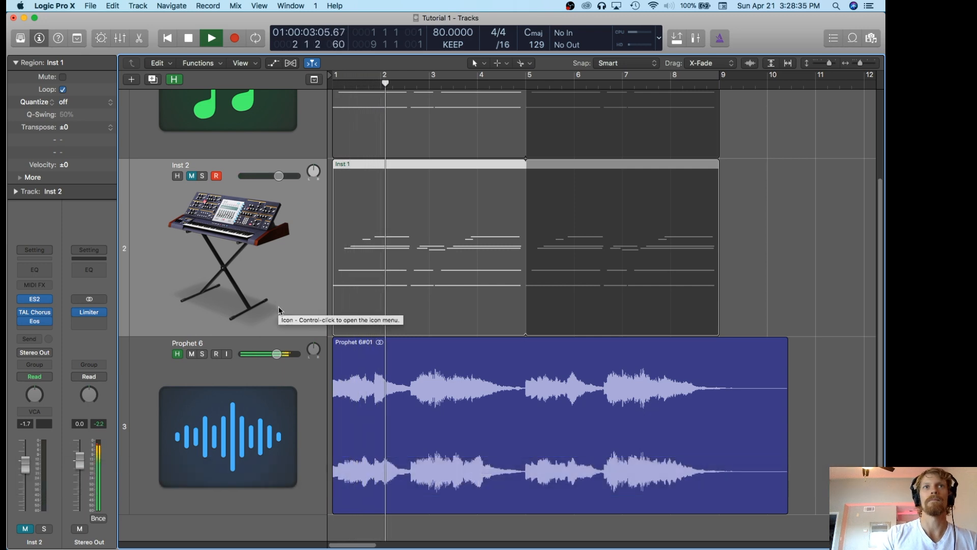
key("space")
Unmute Inst 2, mute Prophet 6, and play the ES2 version from the start.
left_click(191, 177)
left_click(192, 354)
key("space")
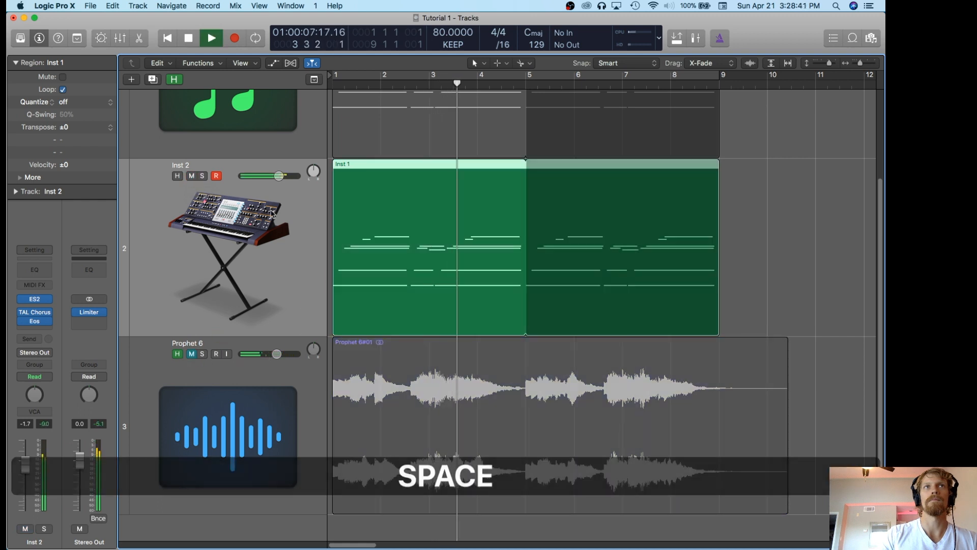
Reopen the Inst 2 ES2 window during playback and fine-tune the filter 1 resonance.
left_click(33, 299)
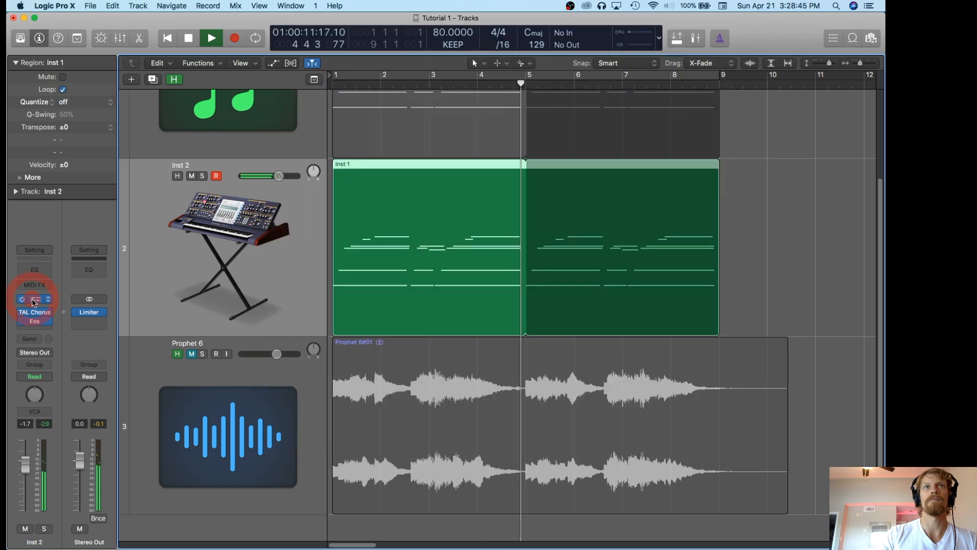
left_click(39, 301)
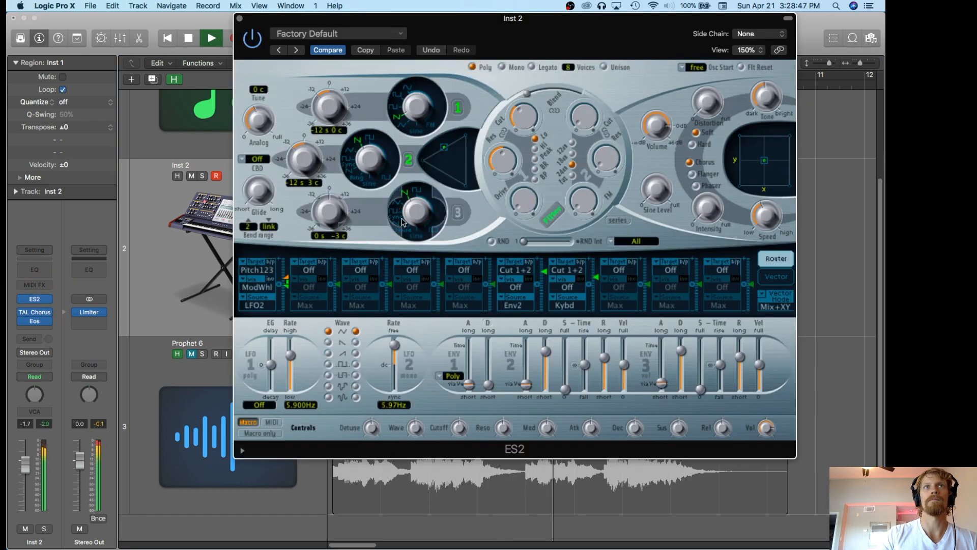
left_click(502, 161)
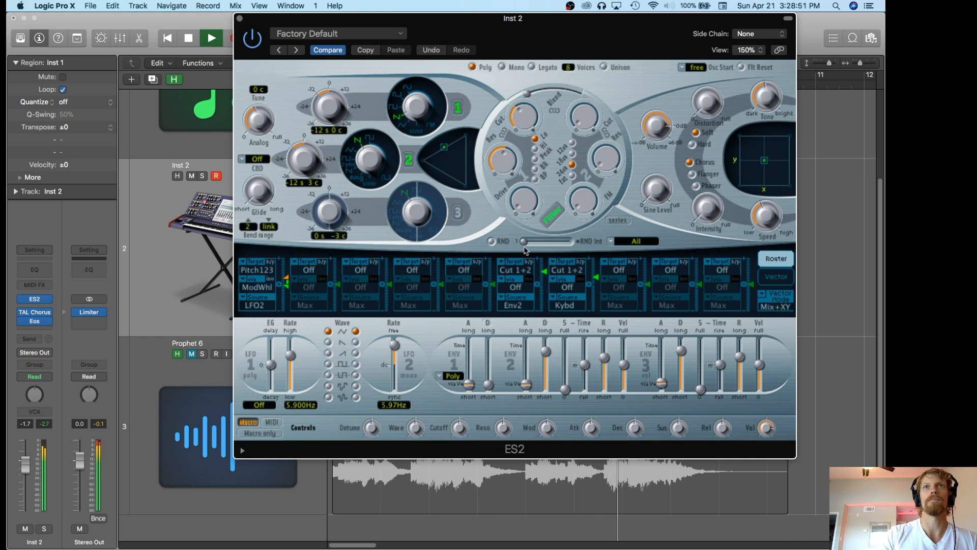
left_click(505, 170)
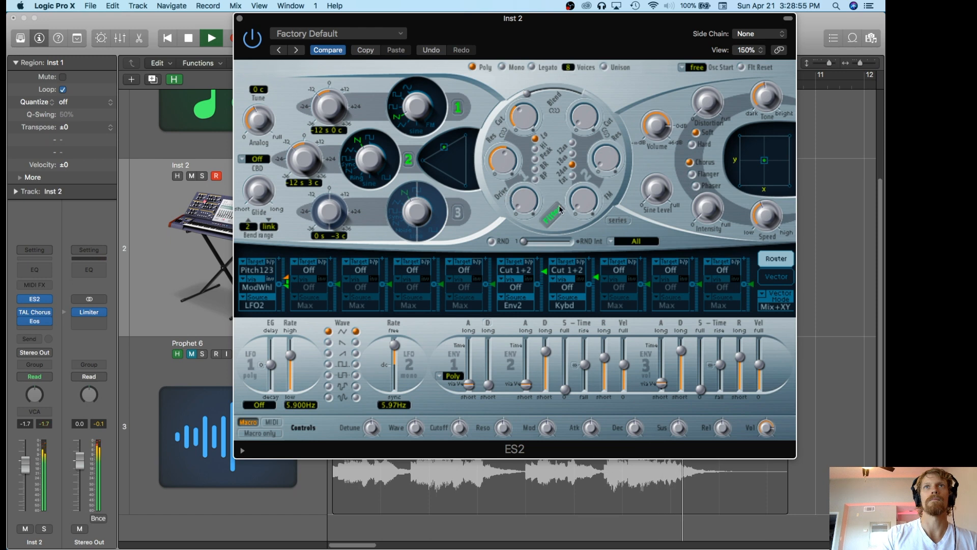
Stop playback, close the ES2 window, and return the playhead to the start of the project.
key("space")
left_click(240, 19)
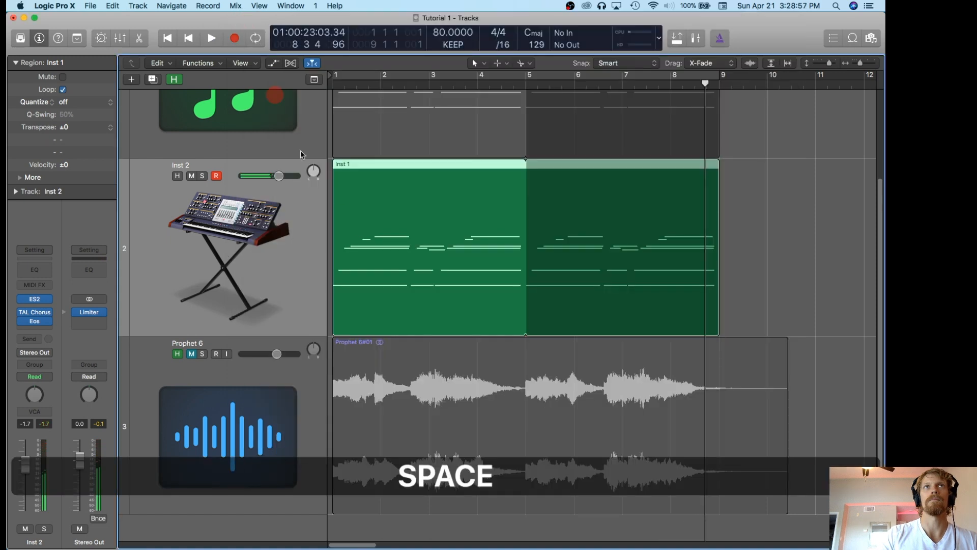
key("Return")
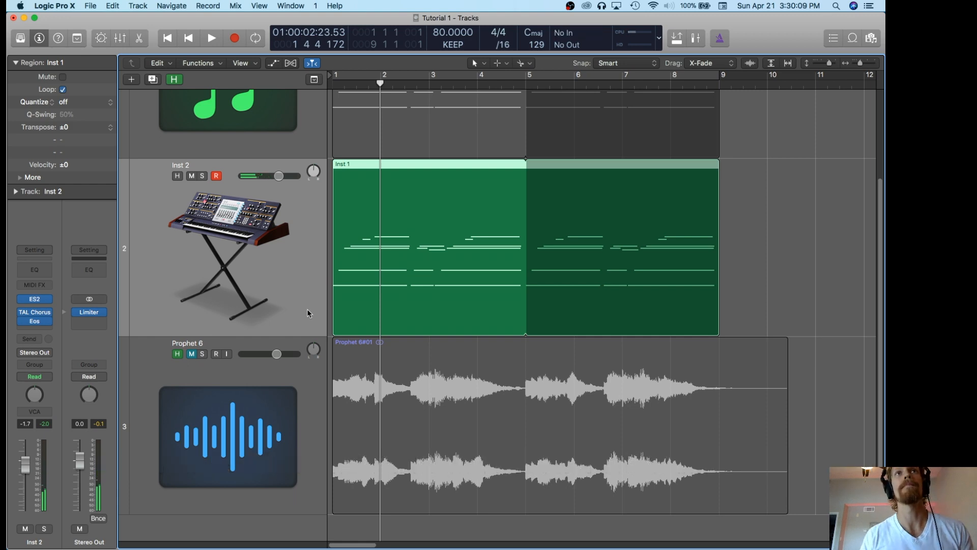
key("slash")
key("Return")
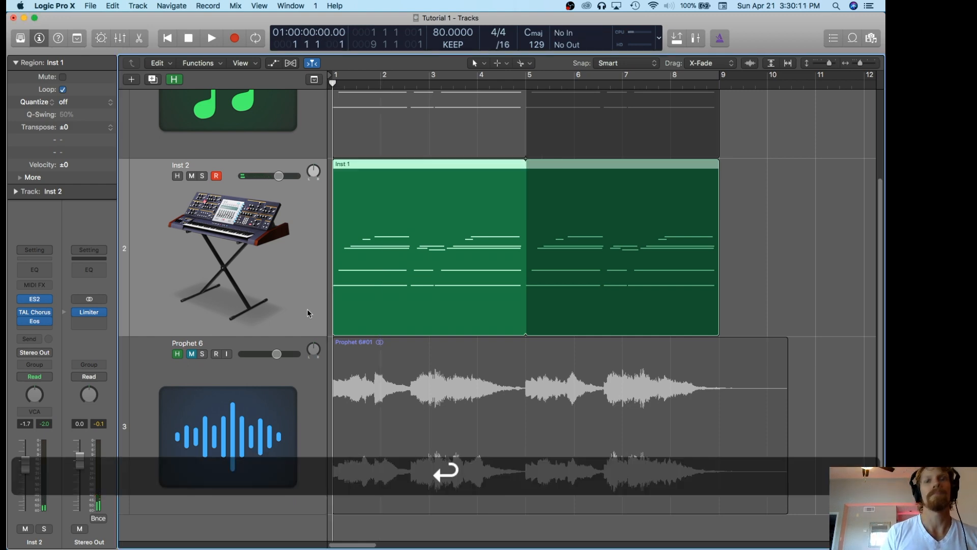
Open the TAL Chorus and Eos reverb windows on Inst 2 and arrange them side by side for review.
mouse_move(34, 316)
left_click(34, 316)
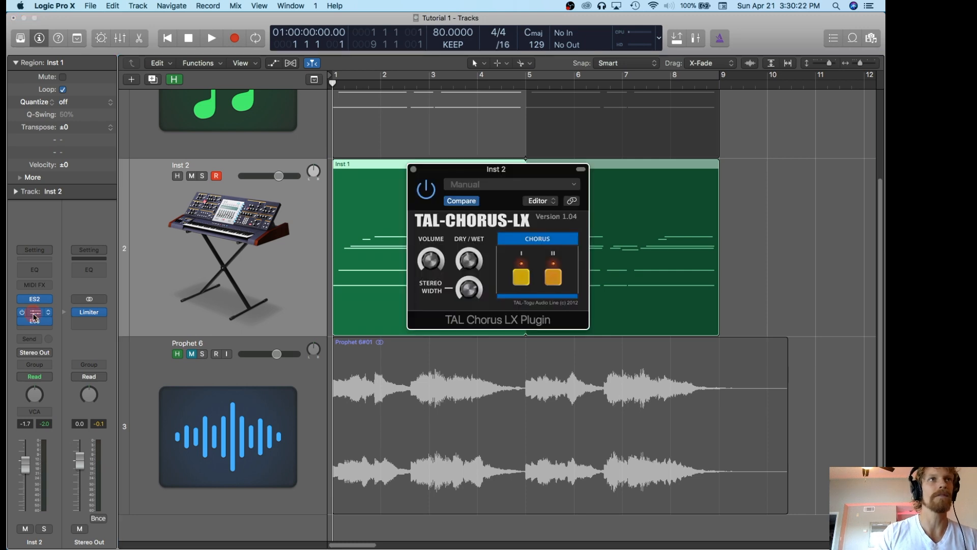
left_click(34, 321)
left_click_drag(409, 127, 614, 137)
left_click_drag(472, 165, 430, 129)
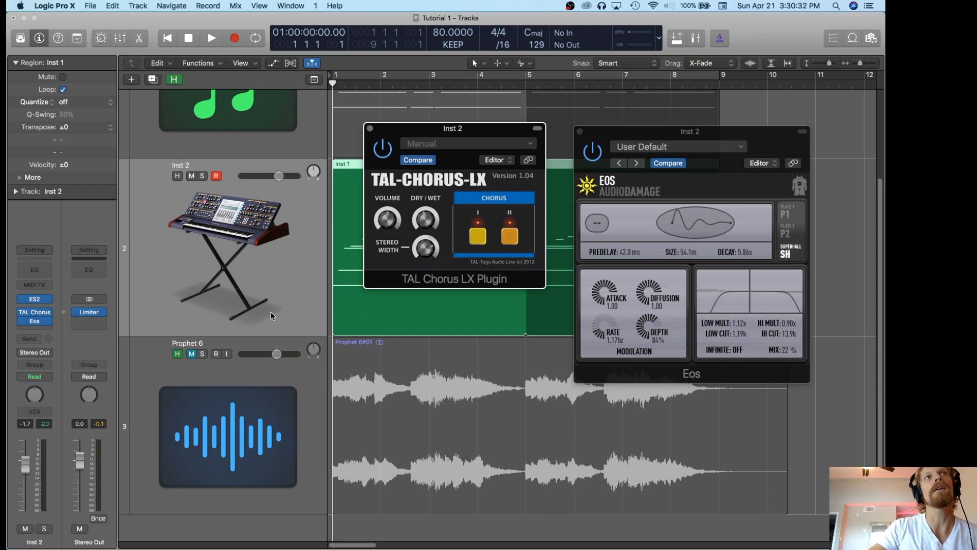
Open the Inst 2 ES2 window and review the synth patch, checking the Analog control.
mouse_move(21, 312)
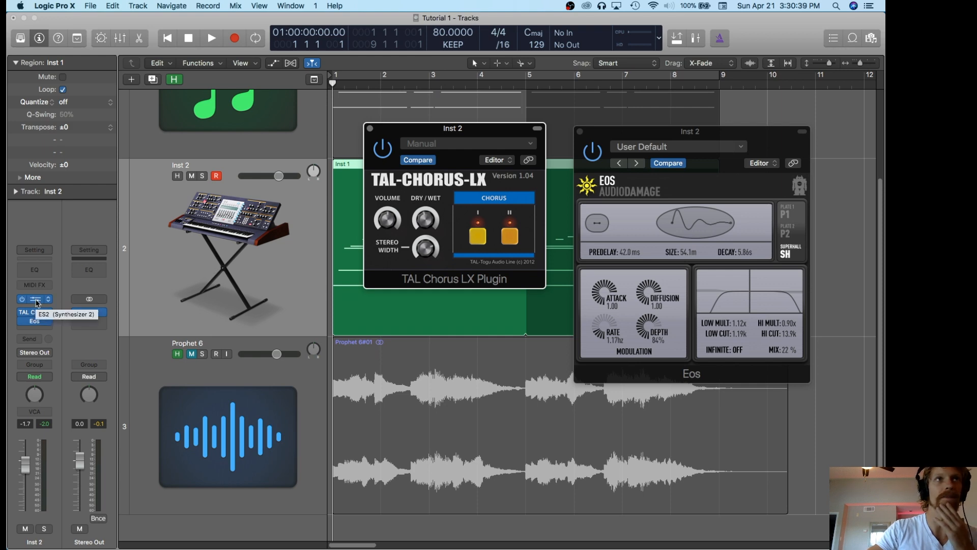
left_click(37, 304)
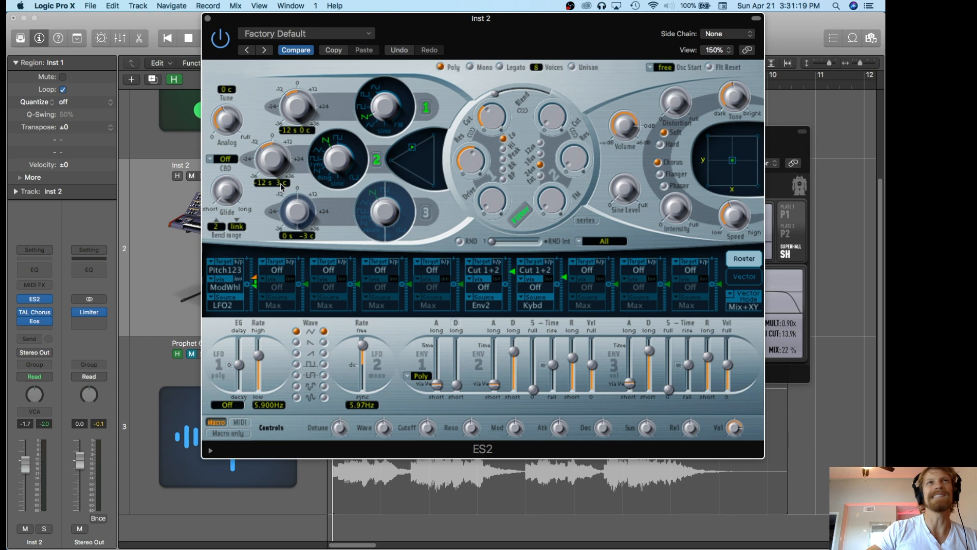
left_click(228, 125)
left_click_drag(228, 125, 227, 122)
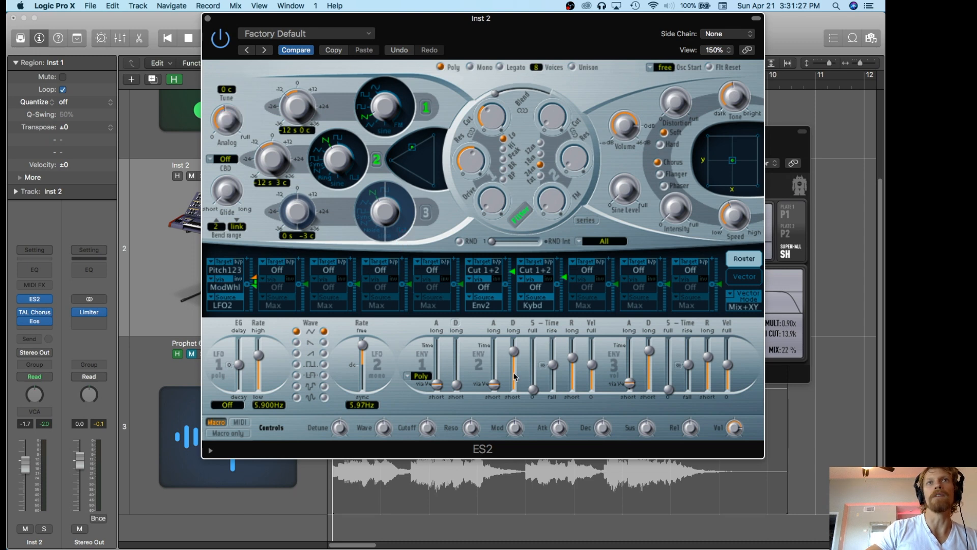